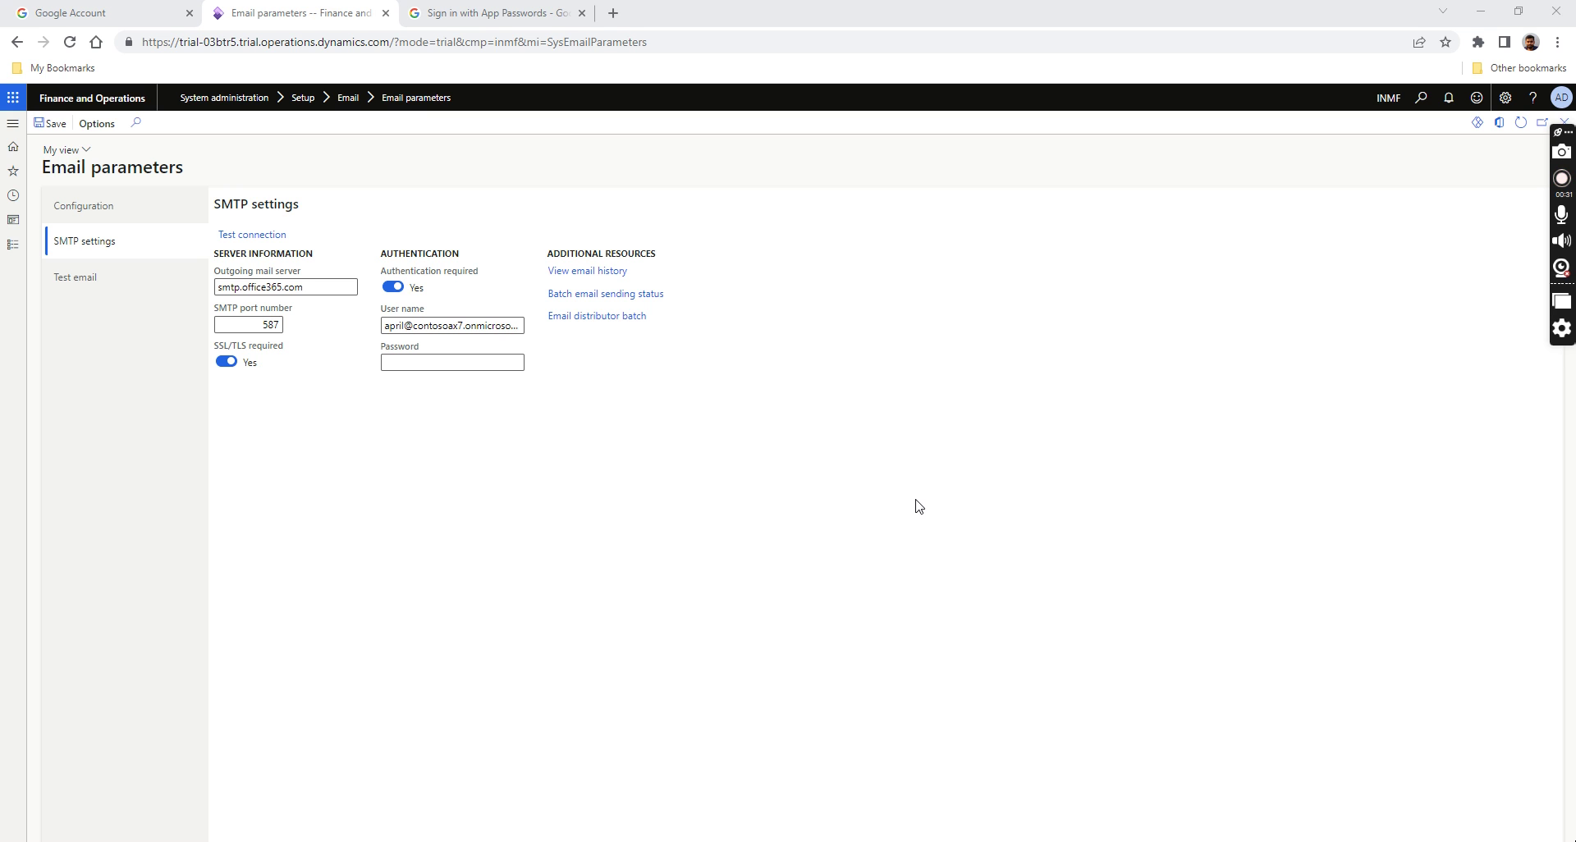
# Read the 'Sign in with App Passwords' help article, then go to the Google Account home page.
pyautogui.click(518, 13)
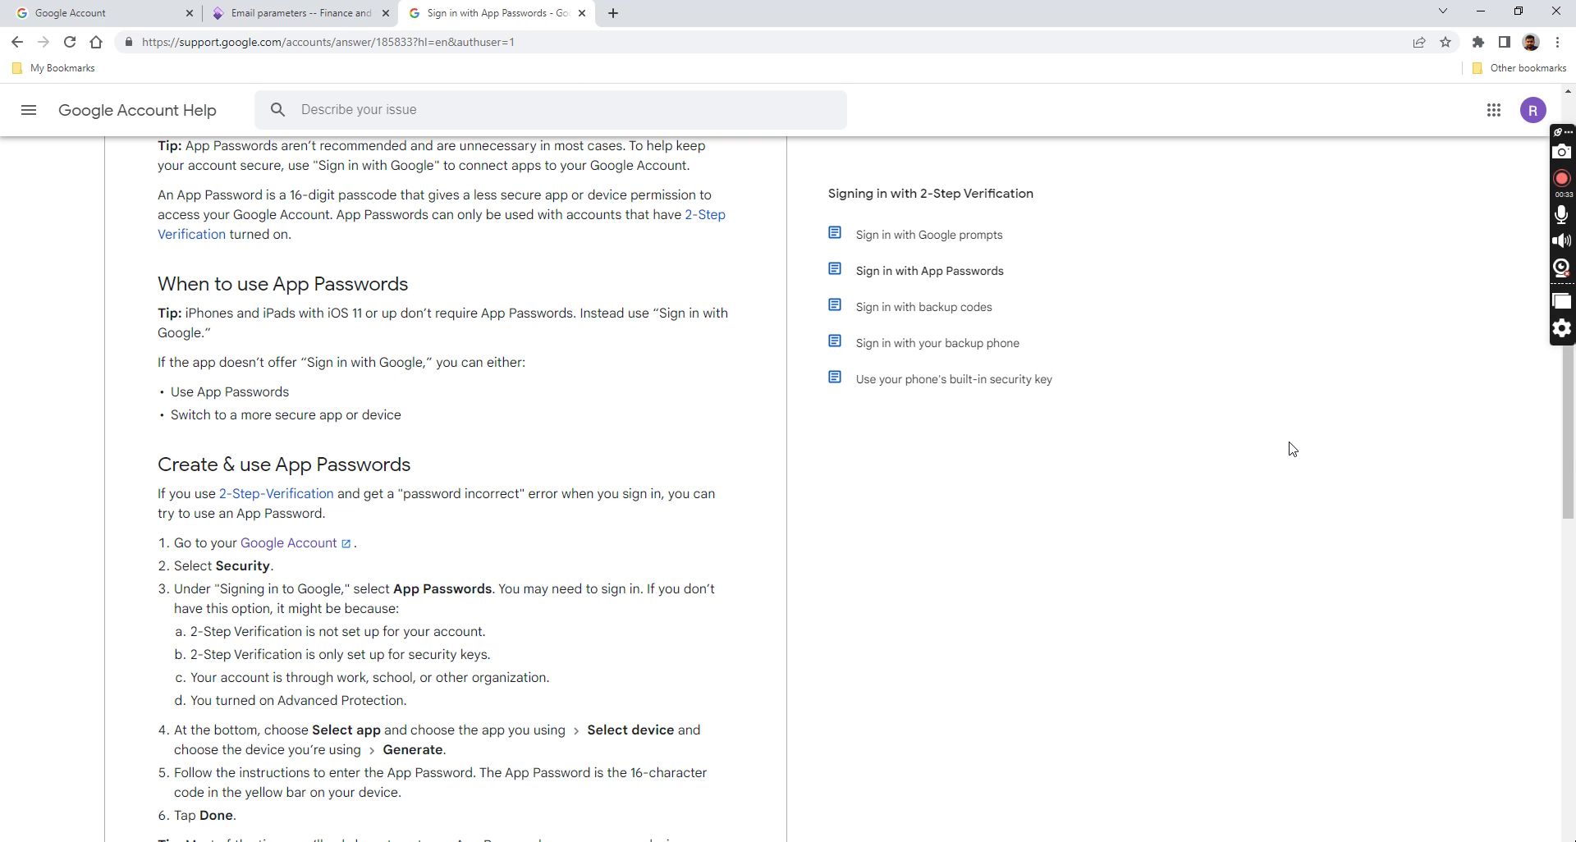
pyautogui.scroll(3, 812, 414)
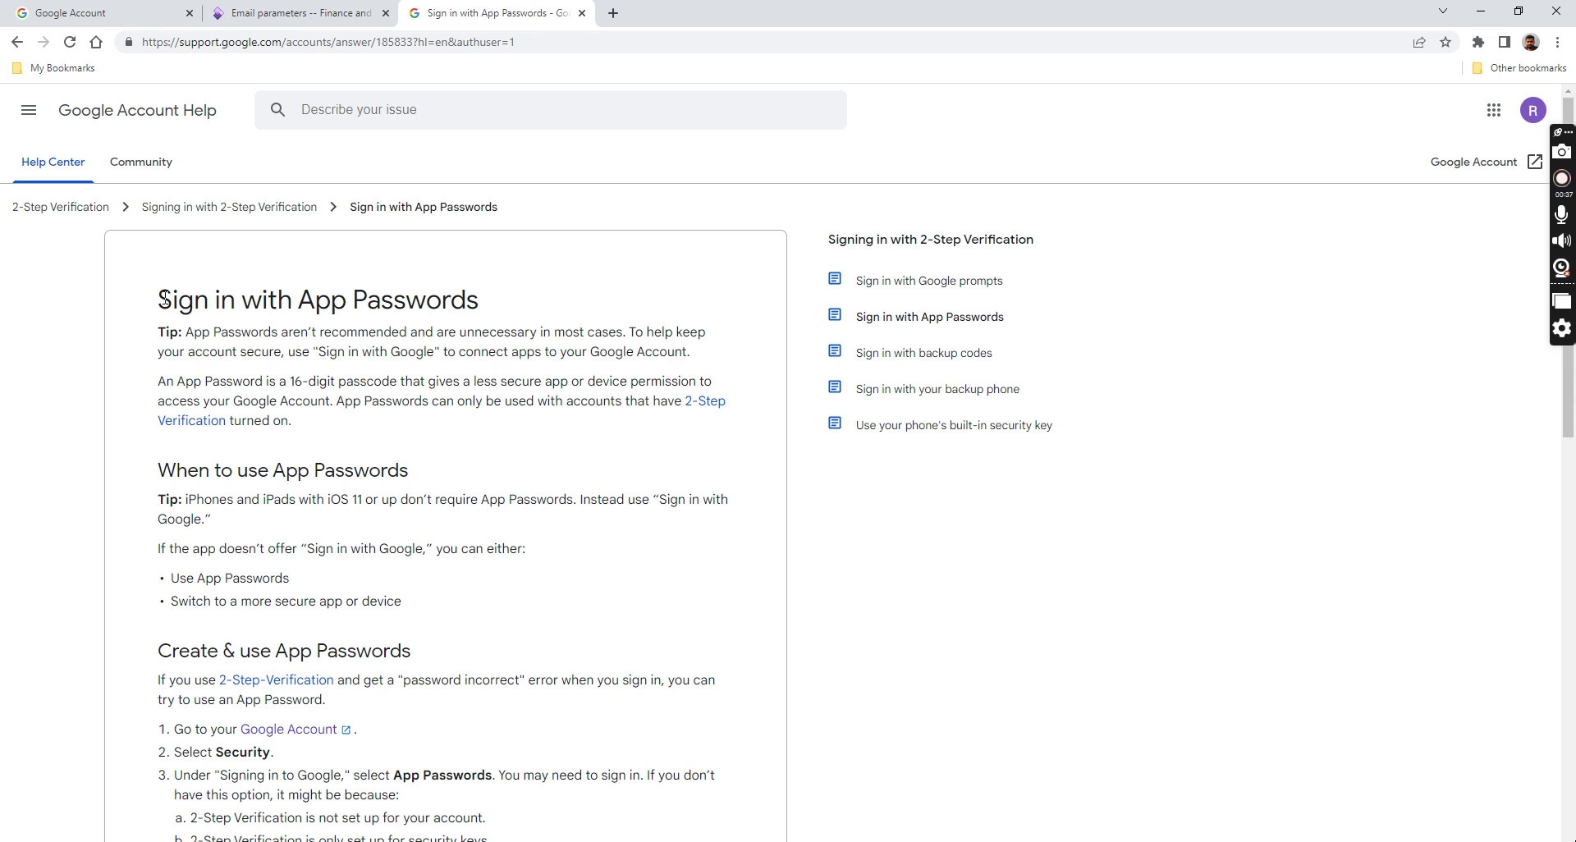
pyautogui.moveTo(161, 299); pyautogui.dragTo(488, 310)
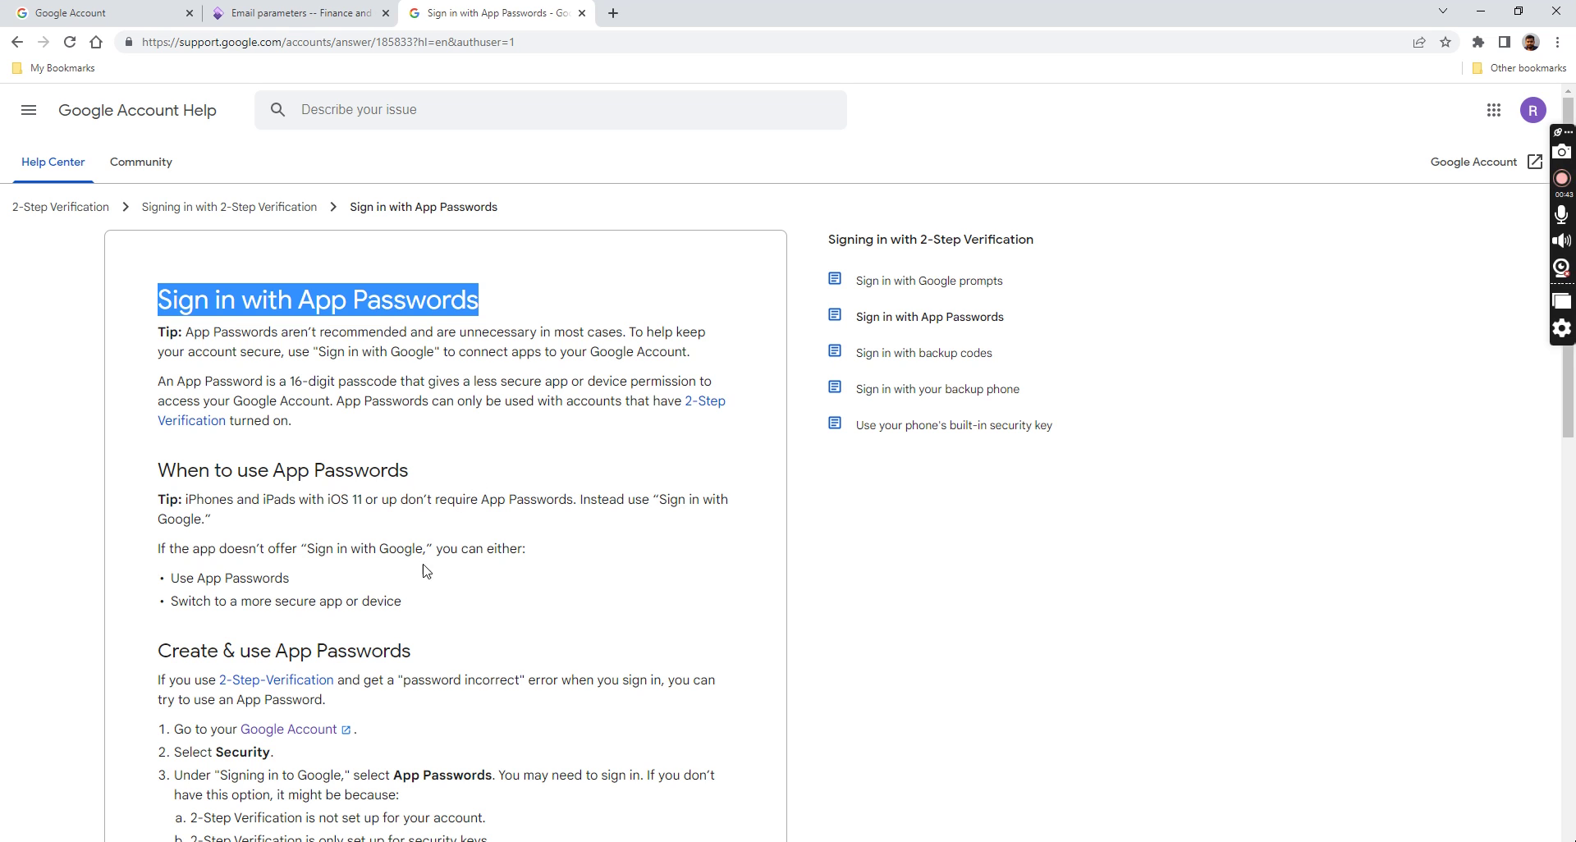
pyautogui.click(79, 13)
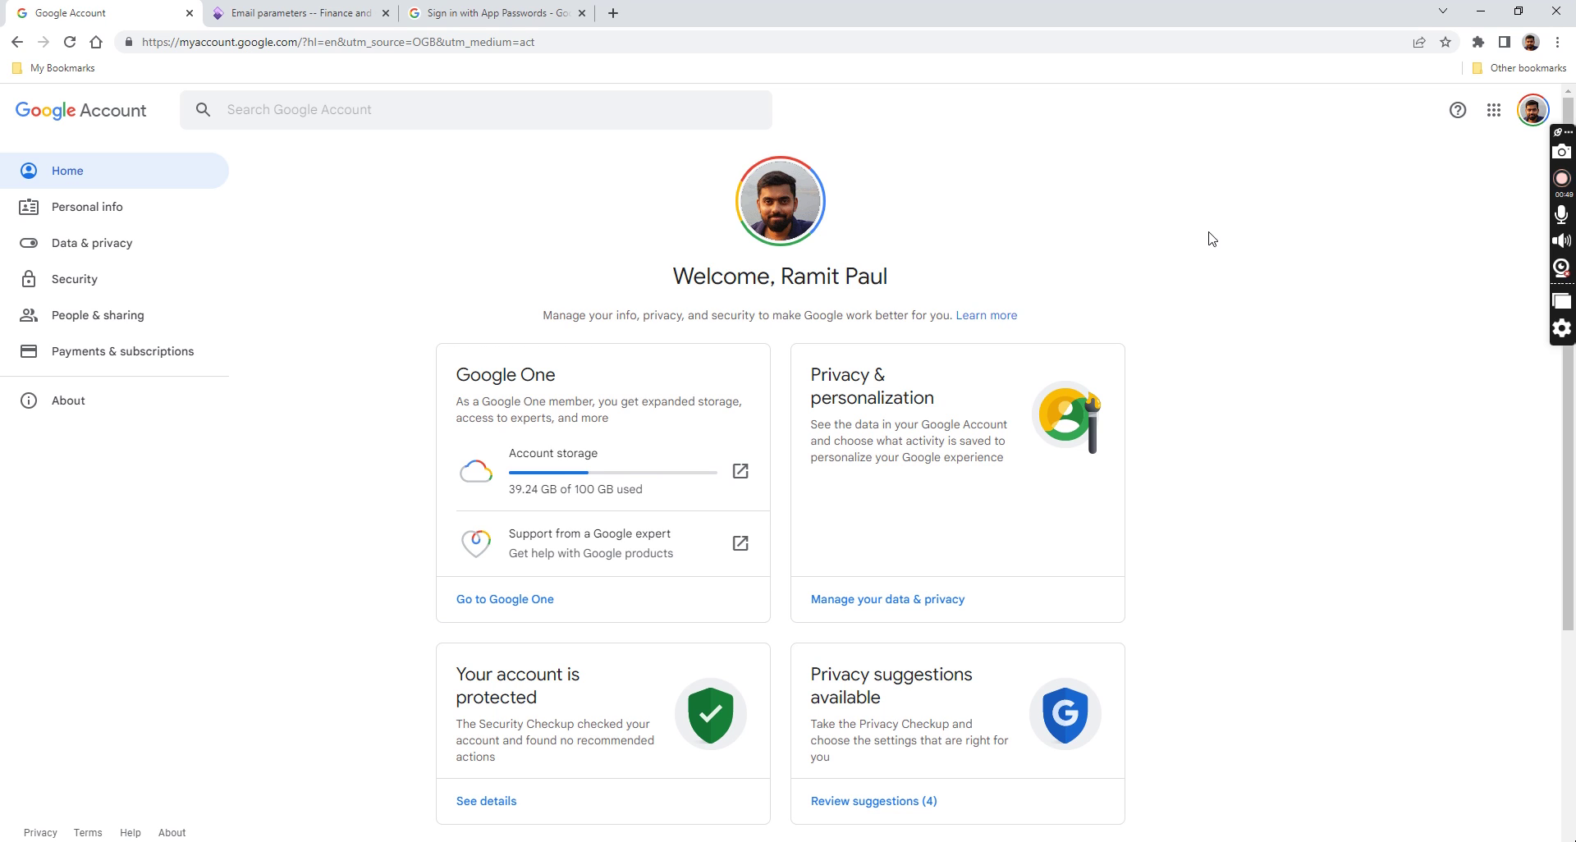
# Confirm the signed-in Google account and open its account management Security settings.
pyautogui.click(1527, 121)
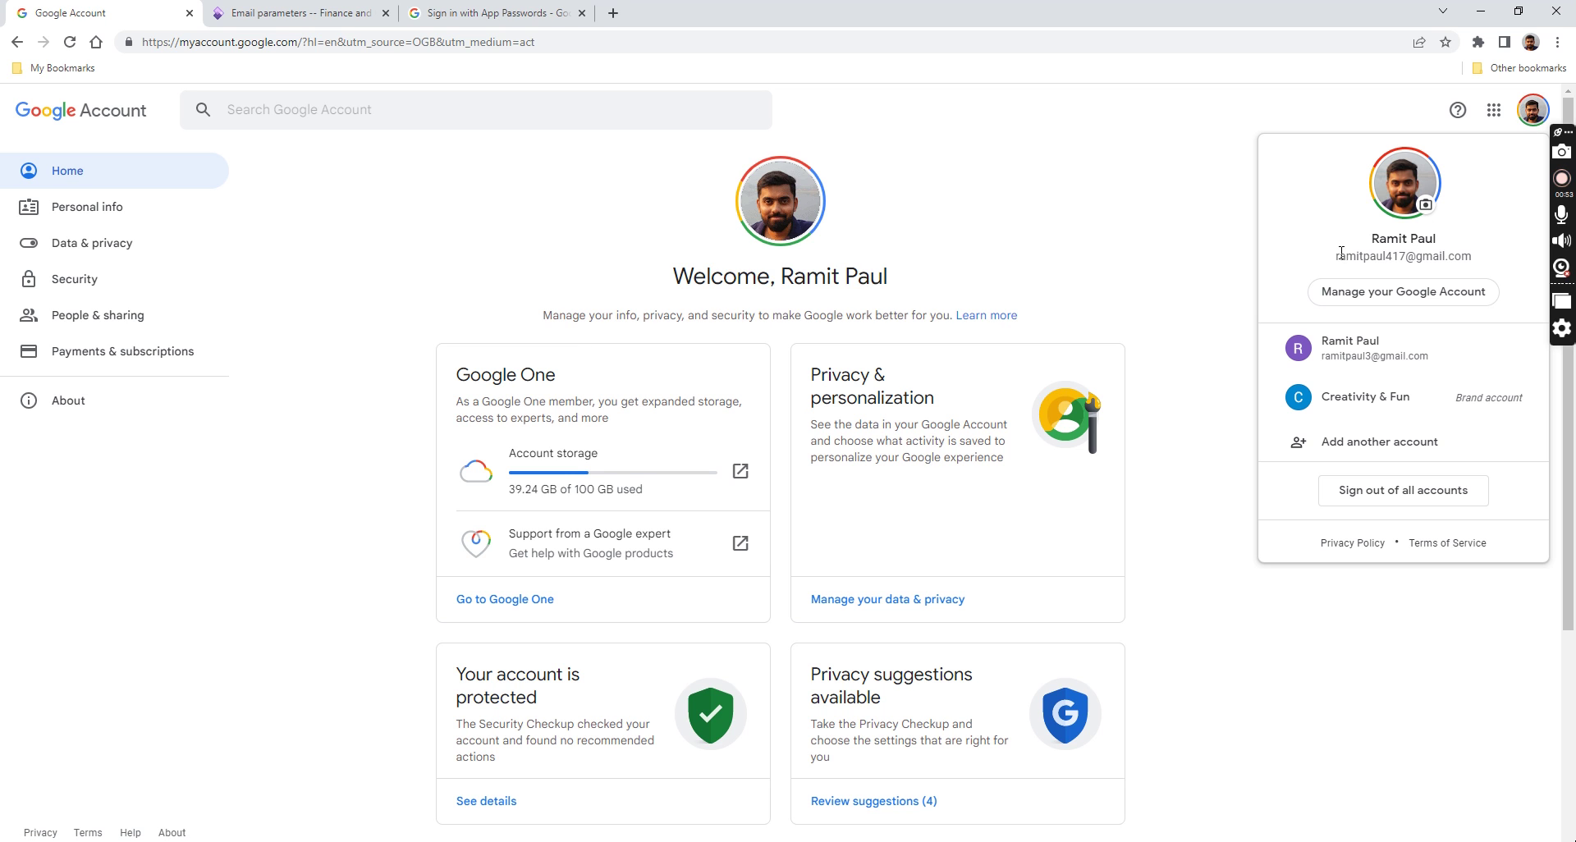
pyautogui.moveTo(1336, 257); pyautogui.dragTo(1473, 256)
pyautogui.click(1006, 181)
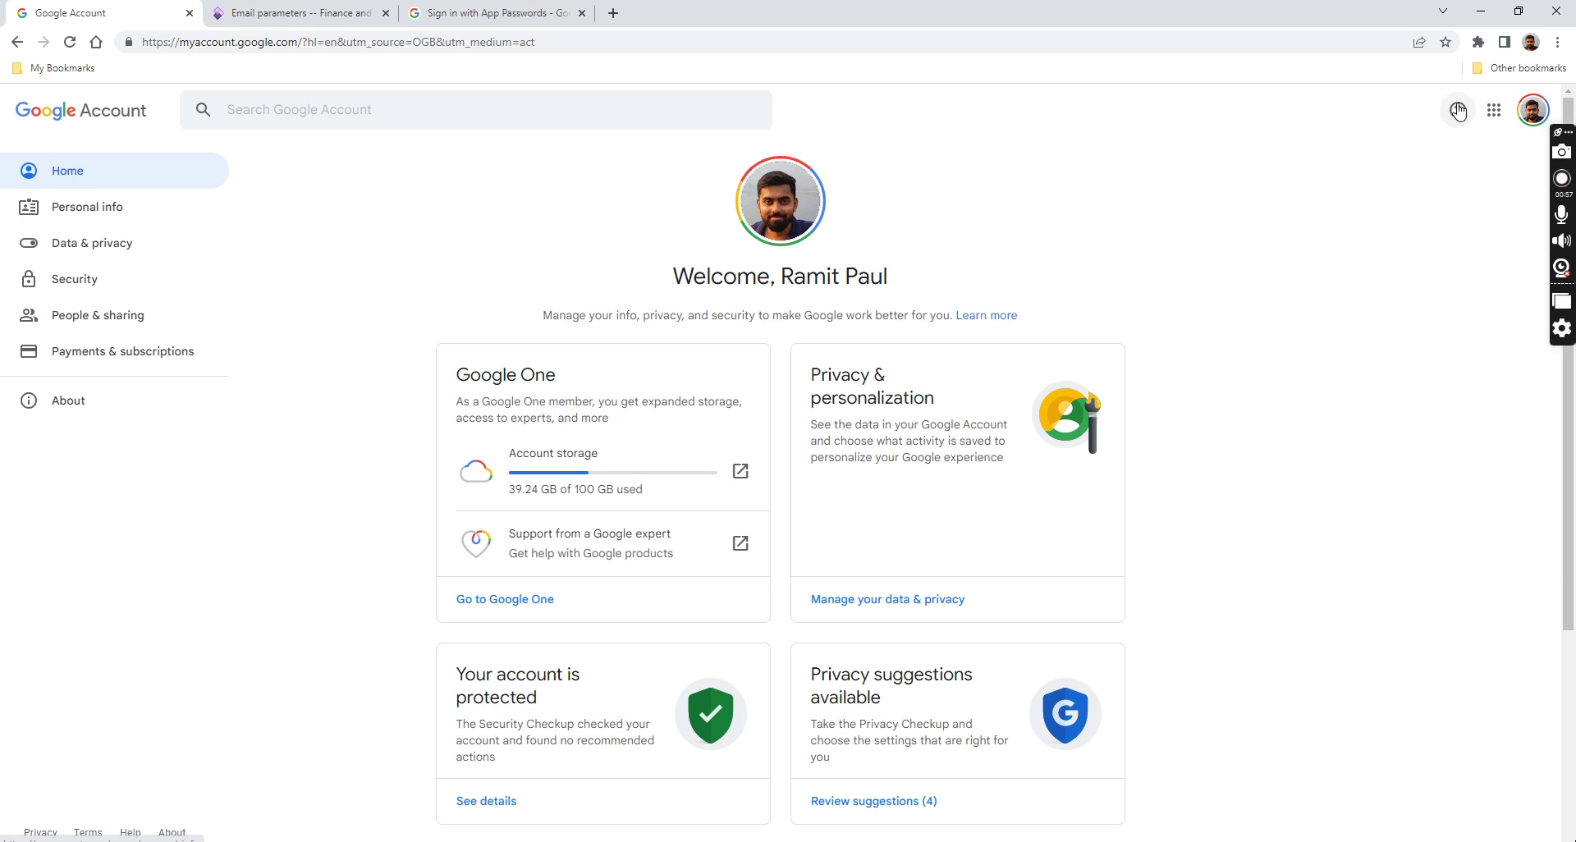
pyautogui.click(1532, 112)
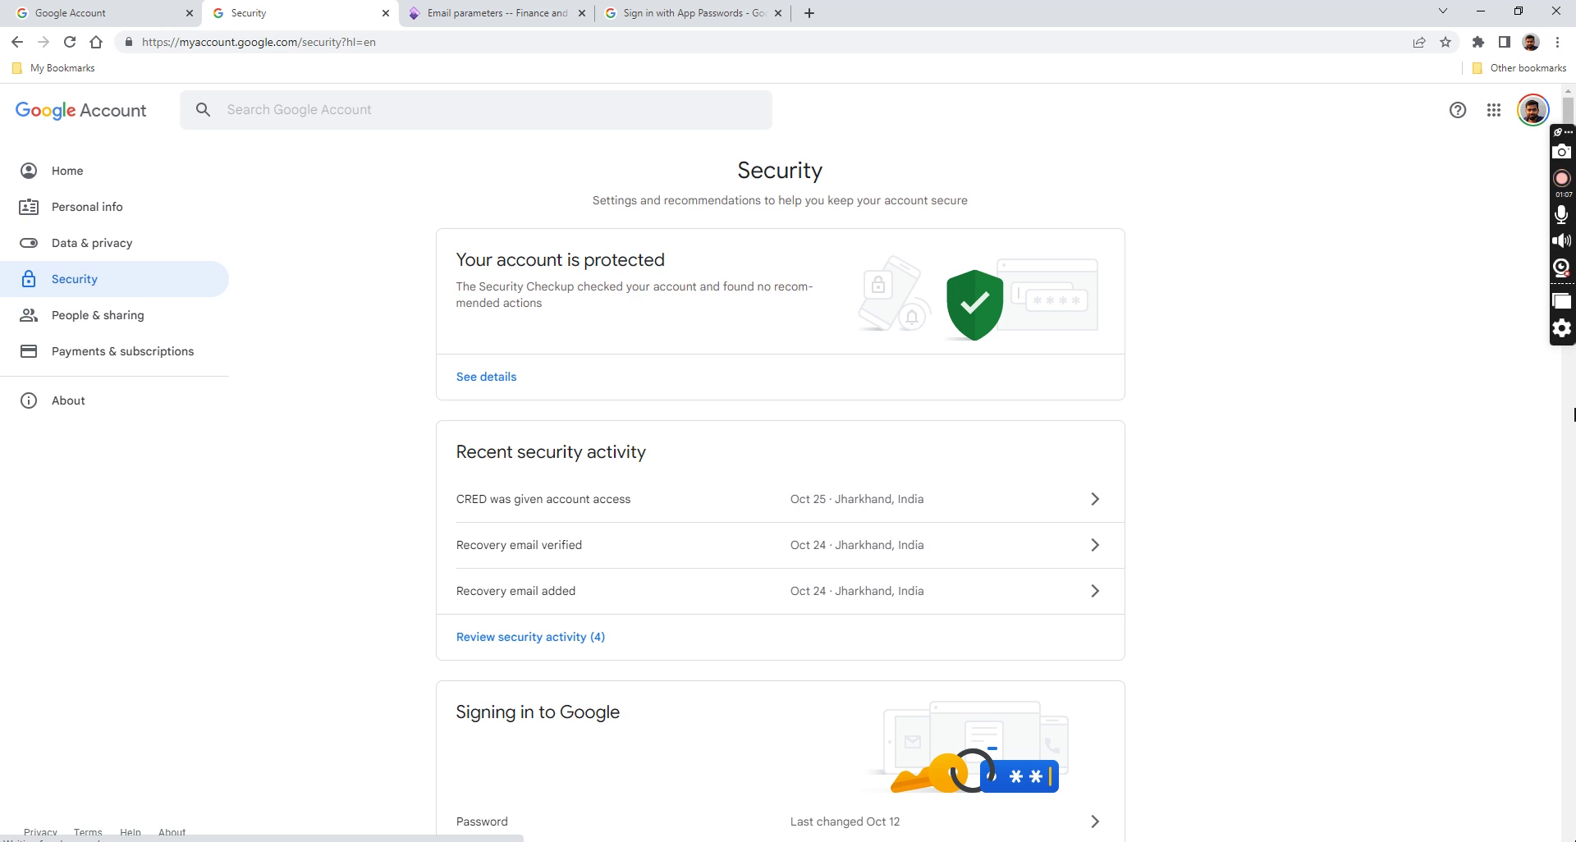
pyautogui.scroll(-8, 1571, 509)
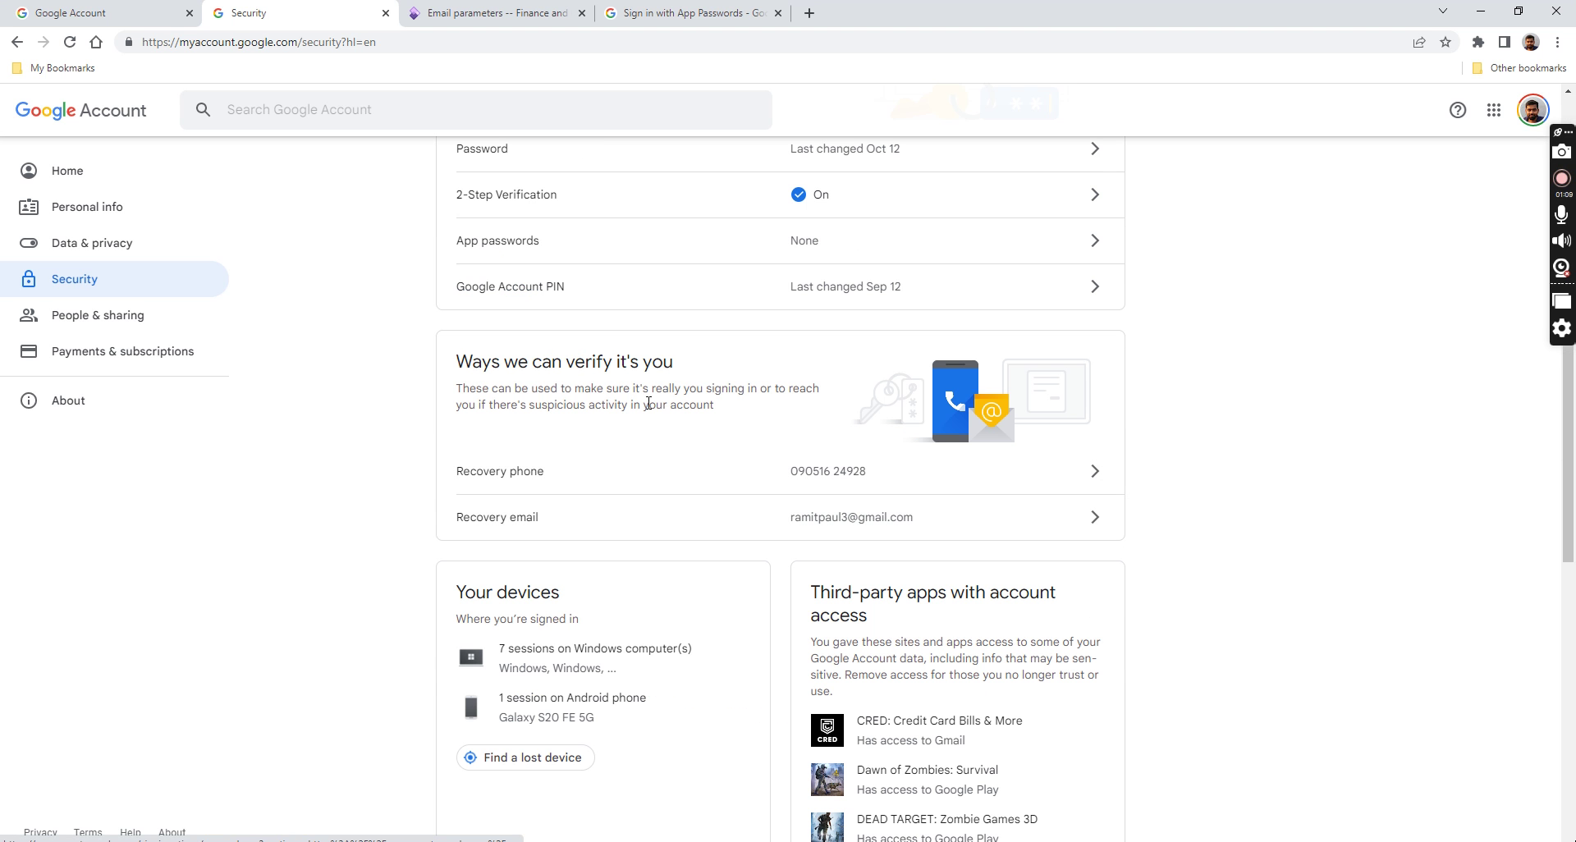
pyautogui.scroll(4, 1572, 491)
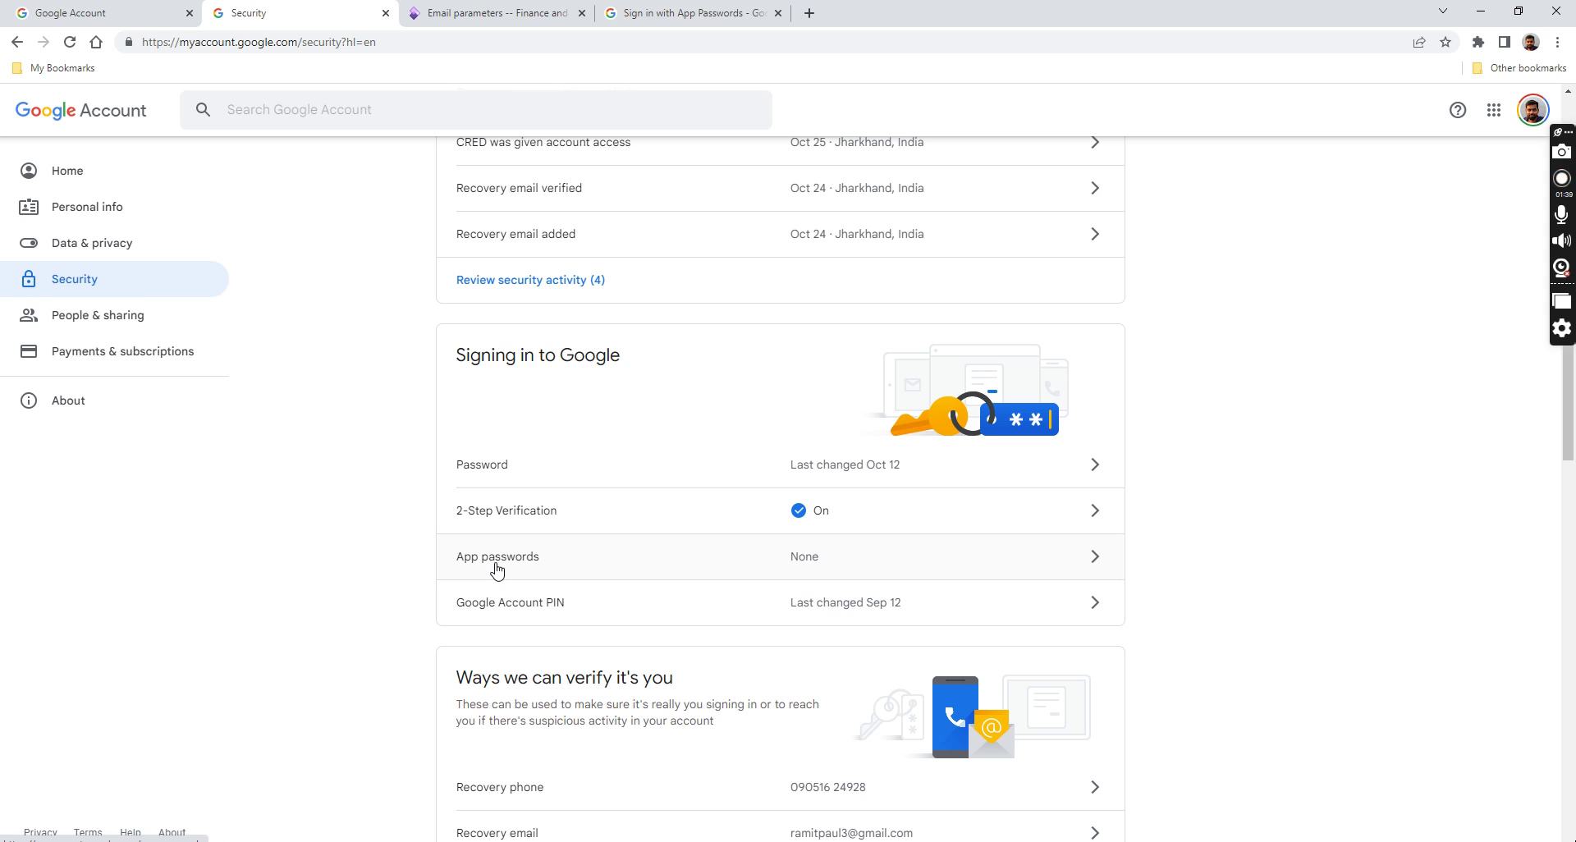
# Verify identity with the account password, re-entered after an error, to reach App passwords.
pyautogui.click(820, 565)
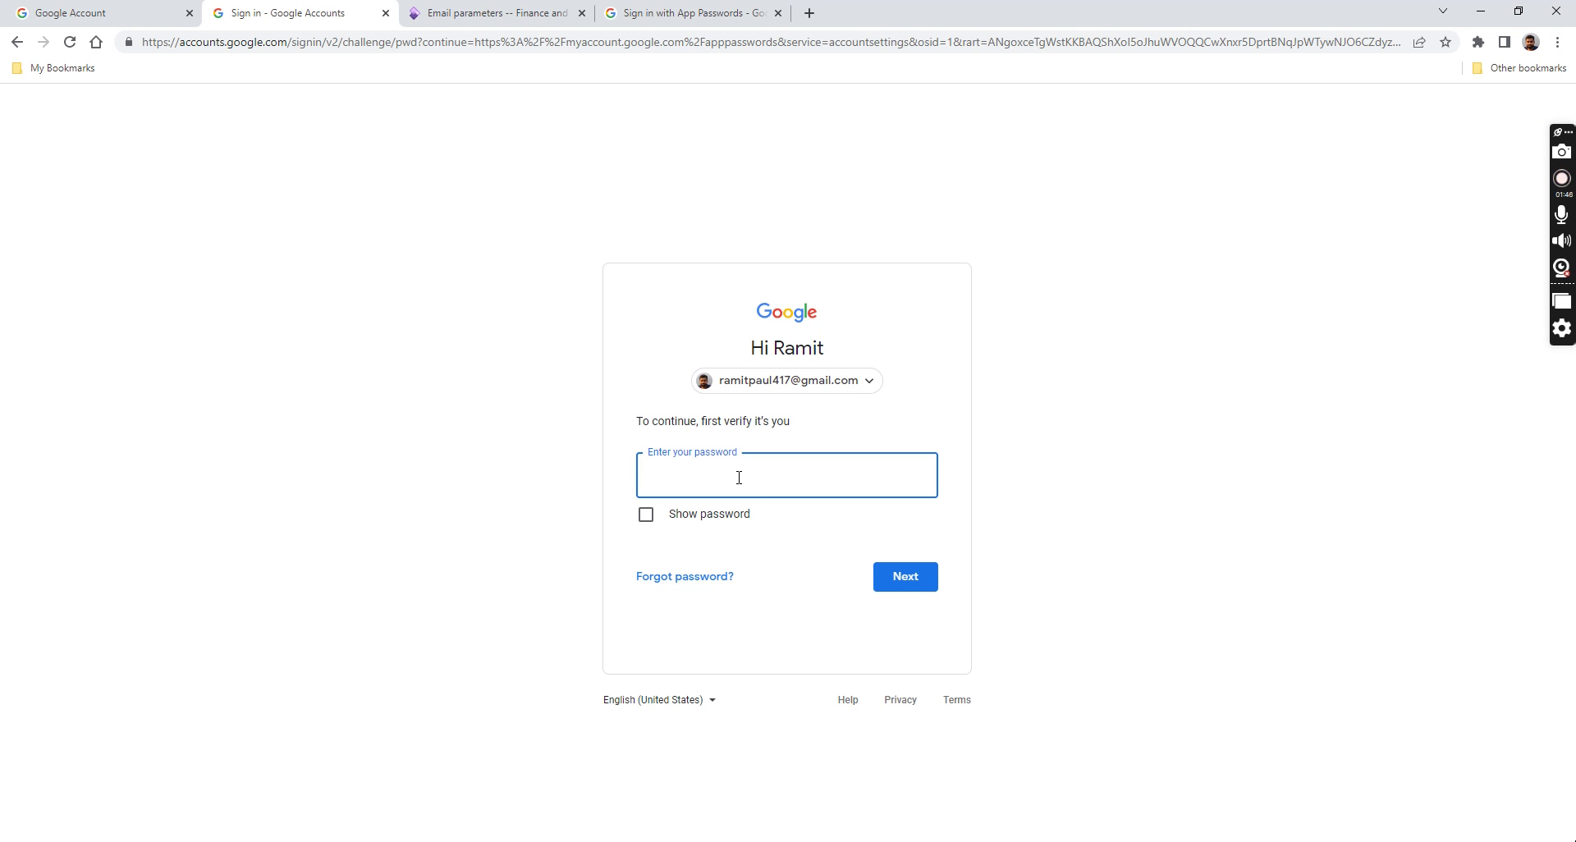
pyautogui.write('•••••••')
pyautogui.press('Return')
pyautogui.write('••••••••')
pyautogui.press('Return')
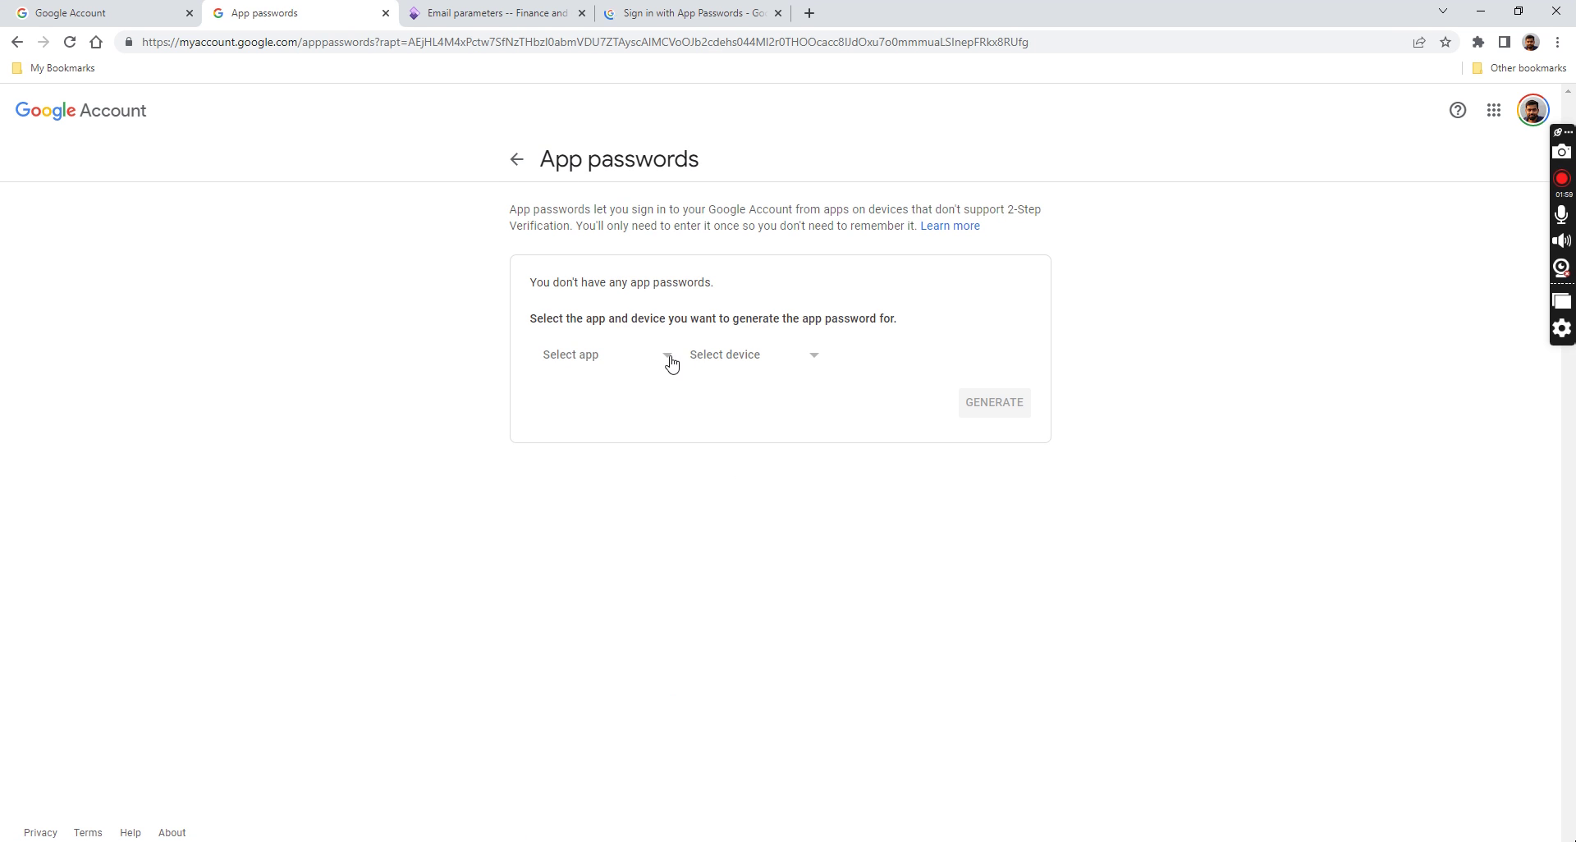
# Generate an app password for Mail on Windows Computer and copy the 16-character code.
pyautogui.click(662, 356)
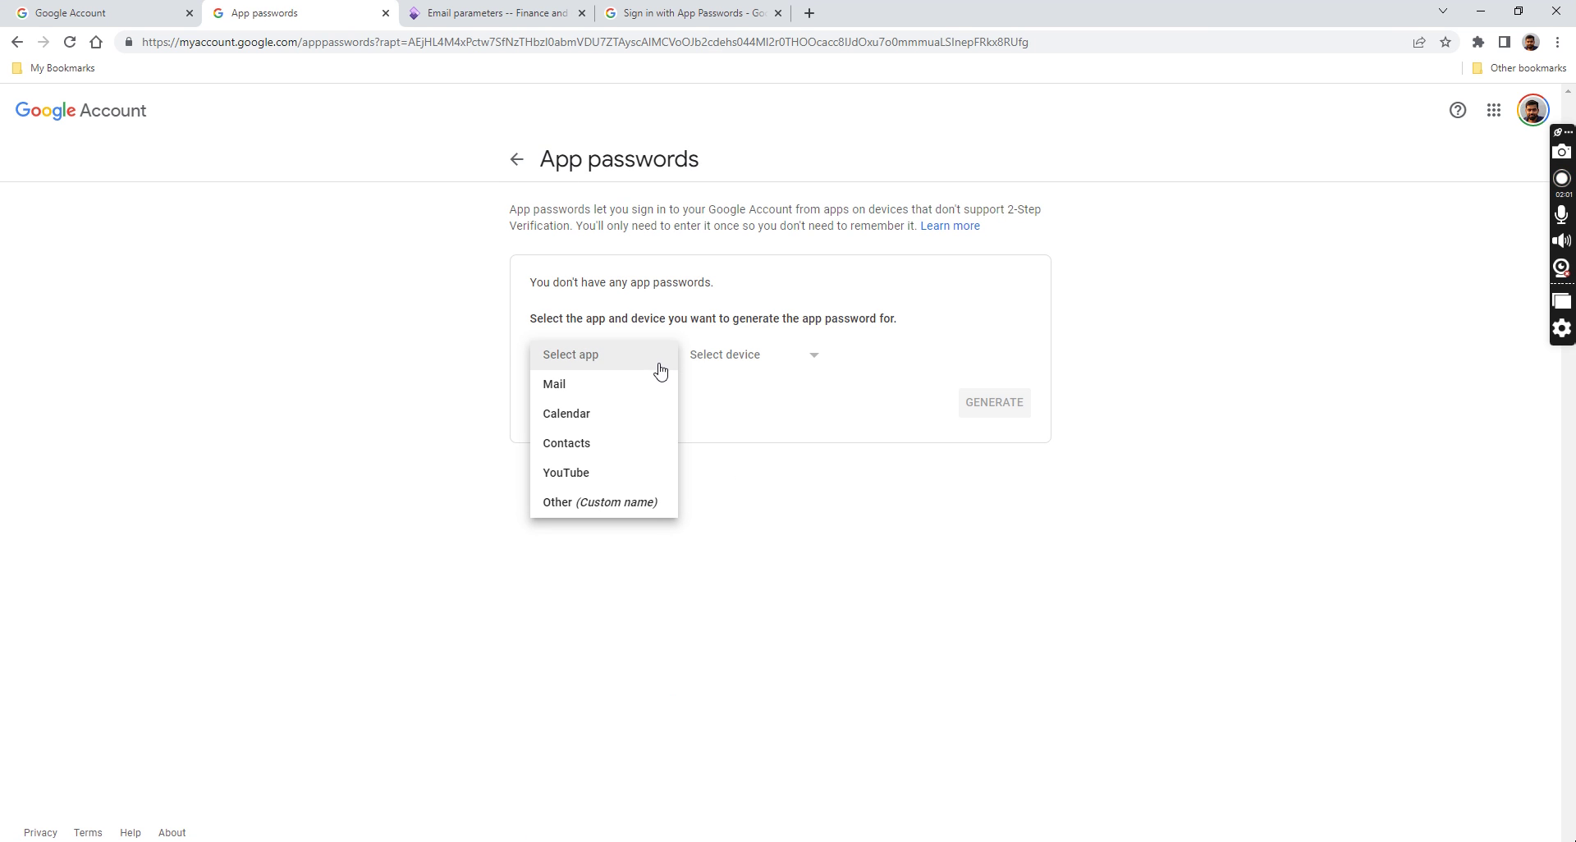
pyautogui.click(615, 401)
pyautogui.click(823, 359)
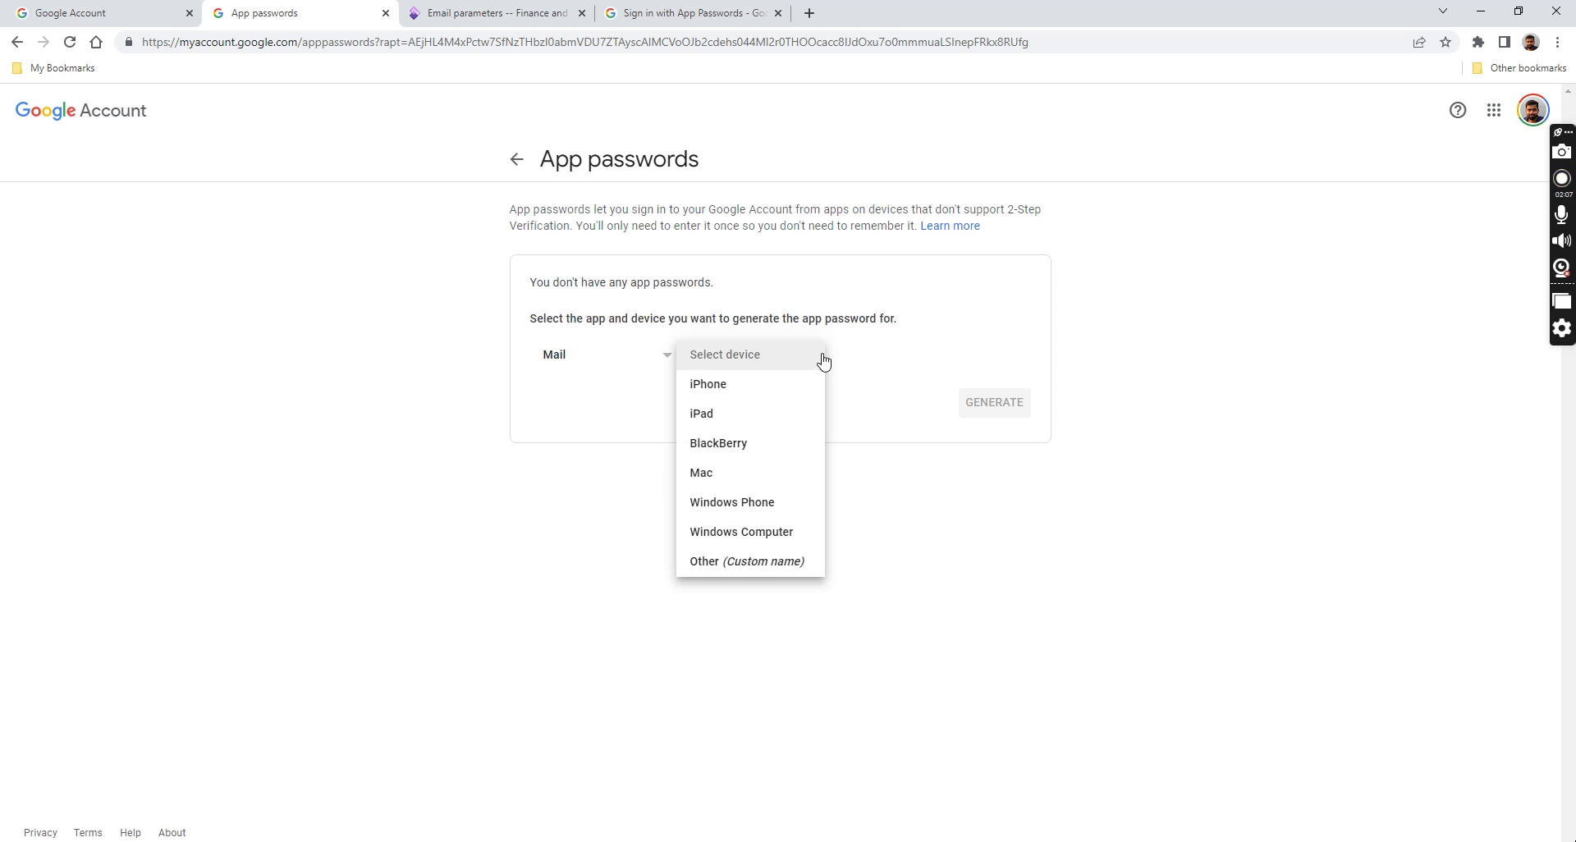
pyautogui.click(769, 532)
pyautogui.click(1011, 405)
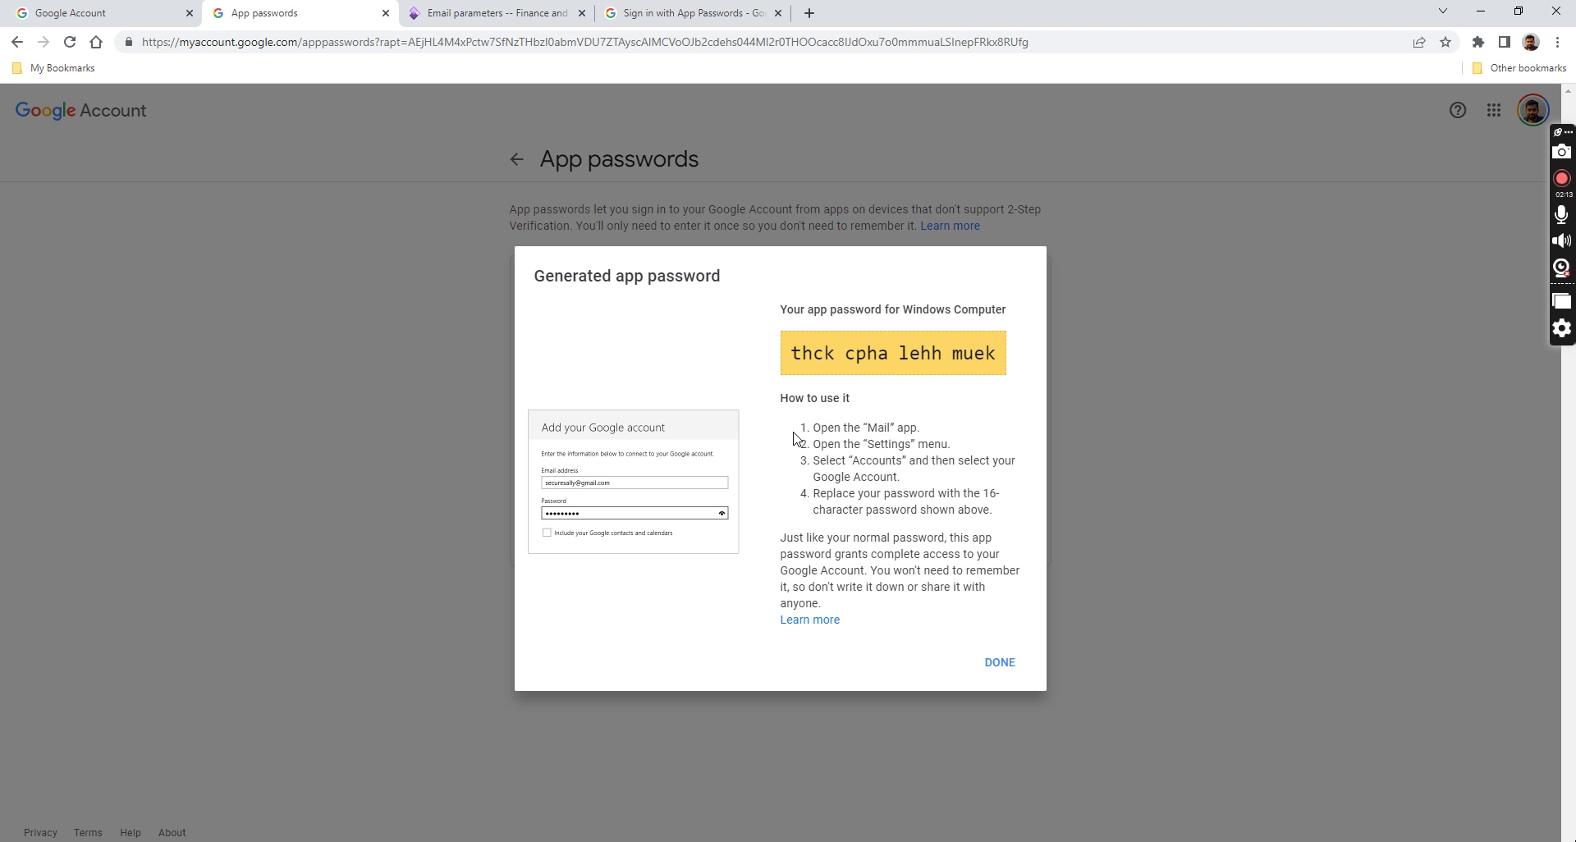
pyautogui.moveTo(794, 354); pyautogui.dragTo(993, 351)
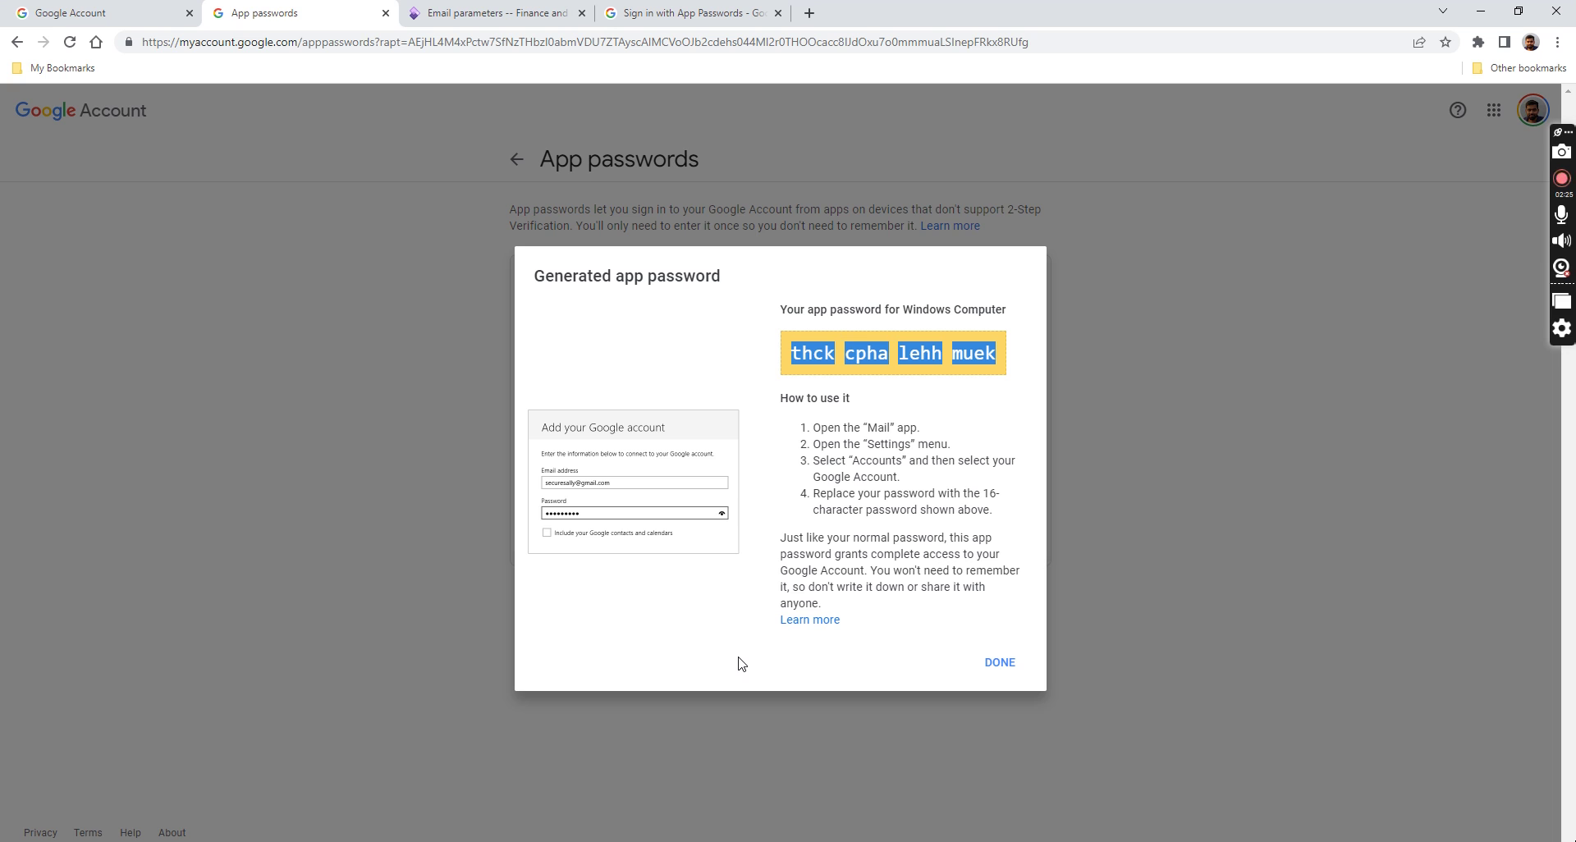
pyautogui.hotkey('ctrl', 'Tab')
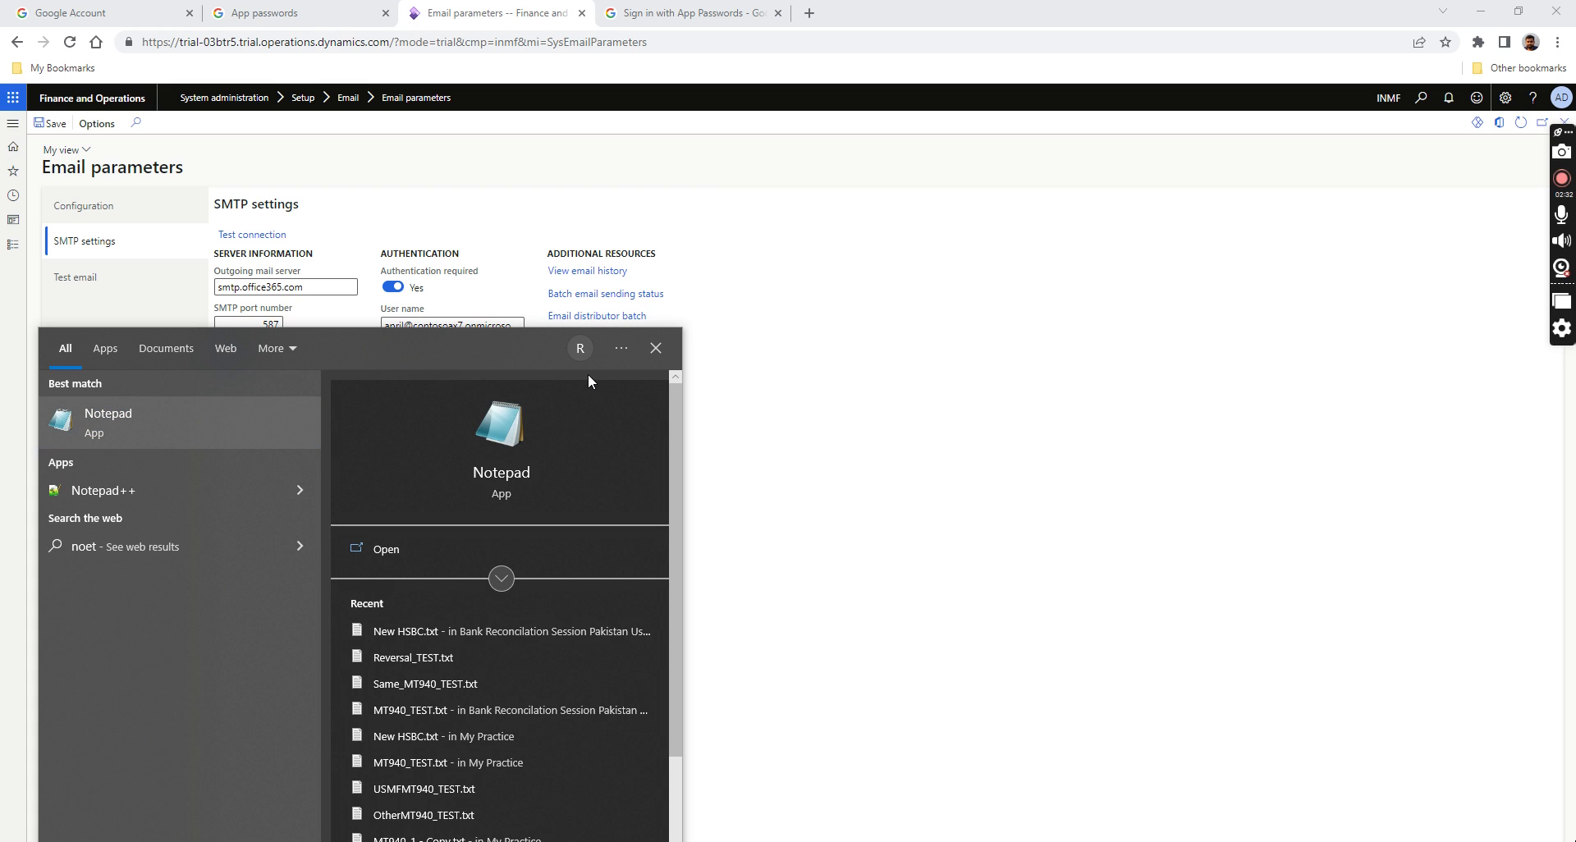
# Paste the copied app password into a new blank Notepad note.
pyautogui.click(240, 420)
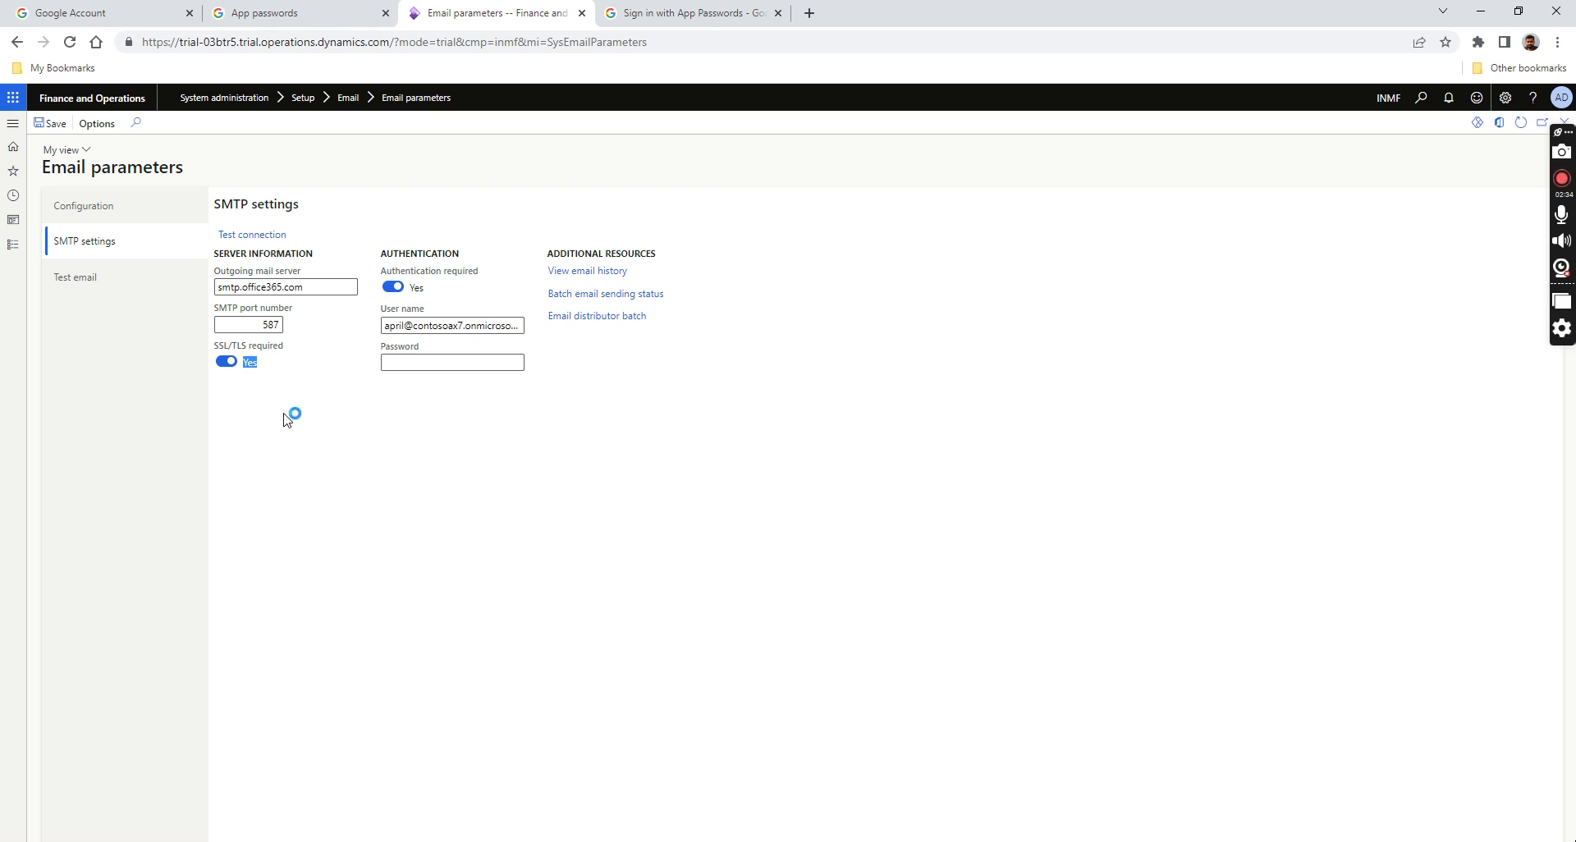
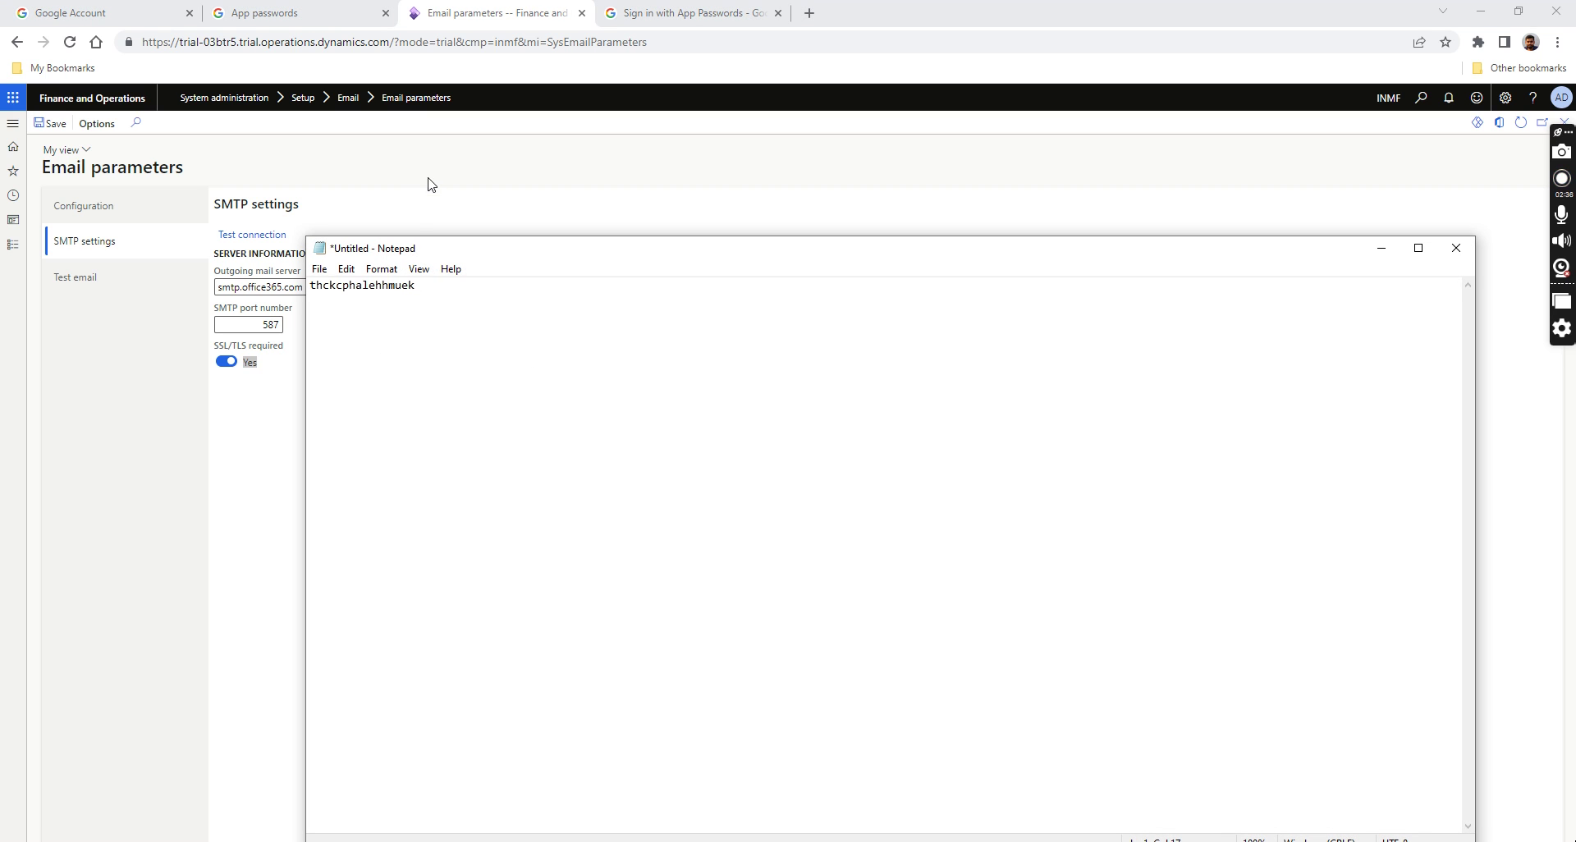
# Replace the SMTP user name with the Gmail address and paste the app password.
pyautogui.click(436, 170)
pyautogui.click(496, 325)
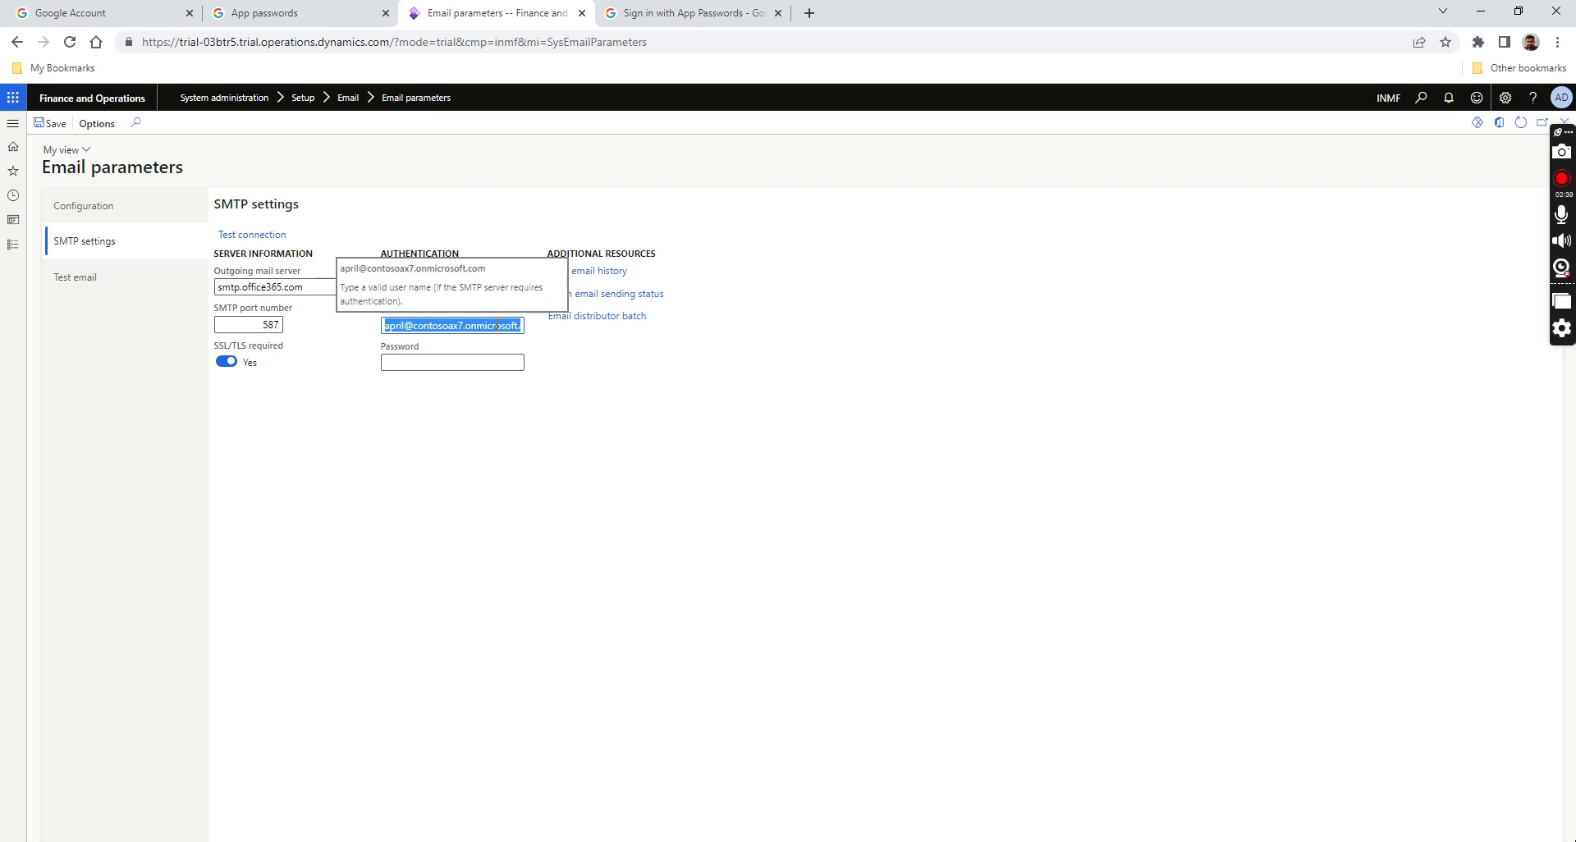
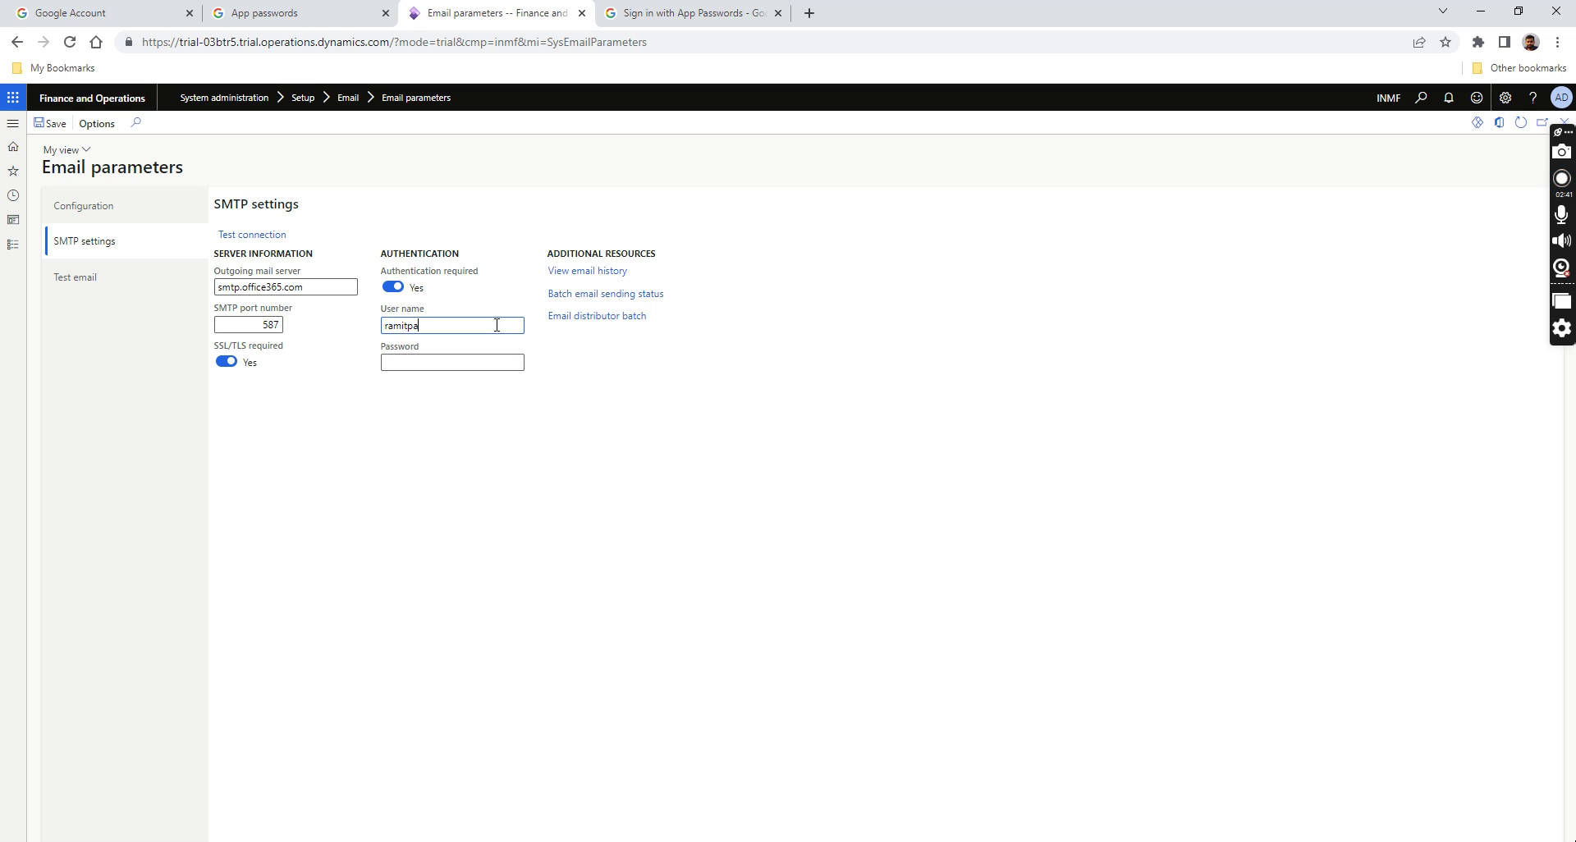
pyautogui.click(471, 362)
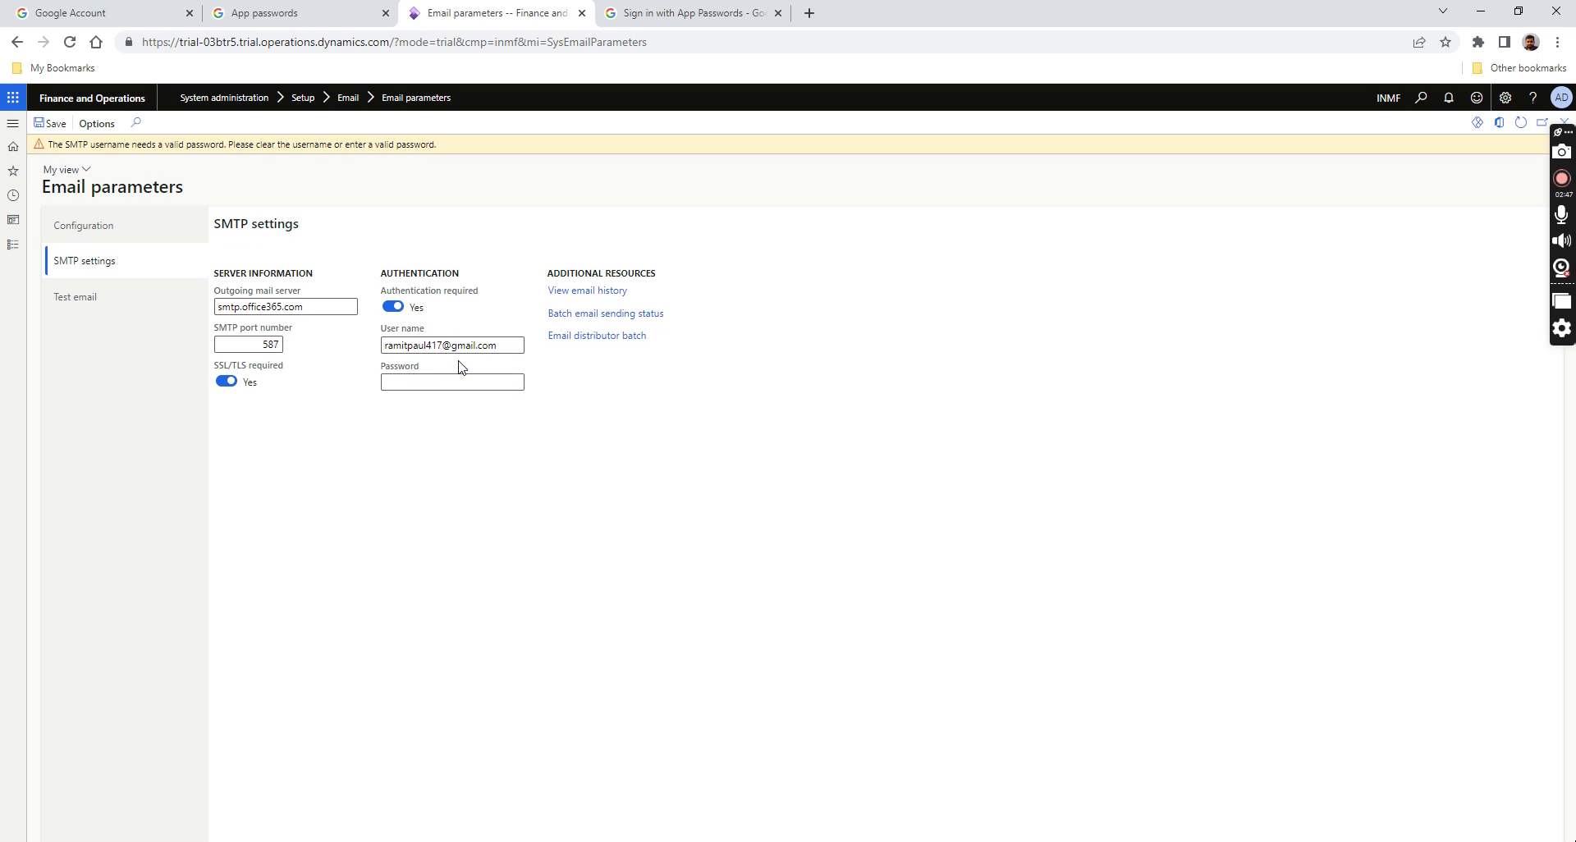
pyautogui.click(447, 378)
pyautogui.hotkey('ctrl', 'v')
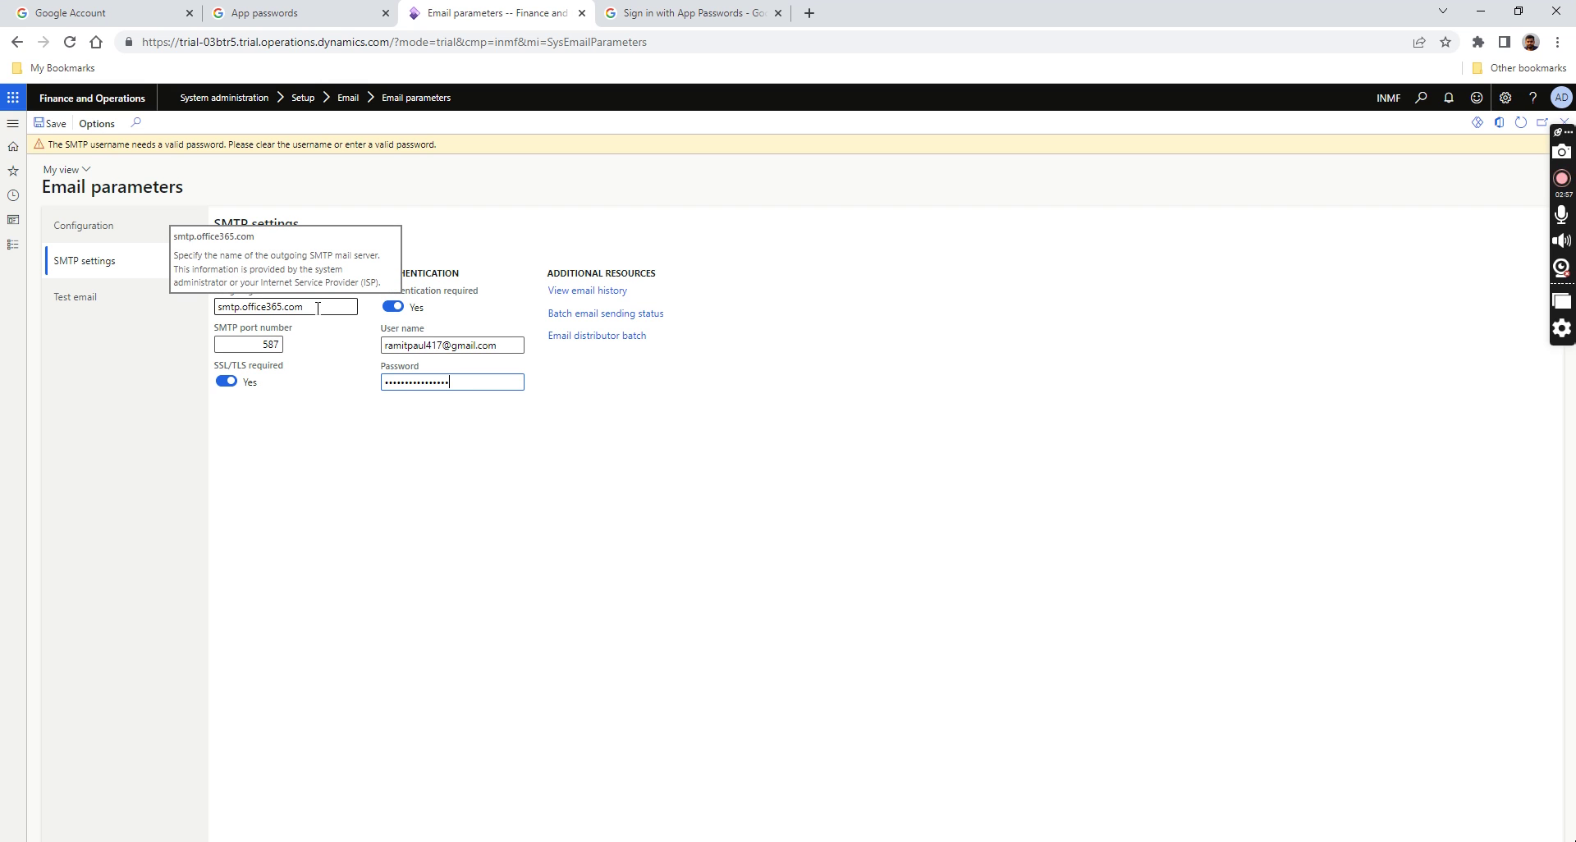
# Change the outgoing mail server from office365 to smtp.gmail.com.
pyautogui.click(290, 308)
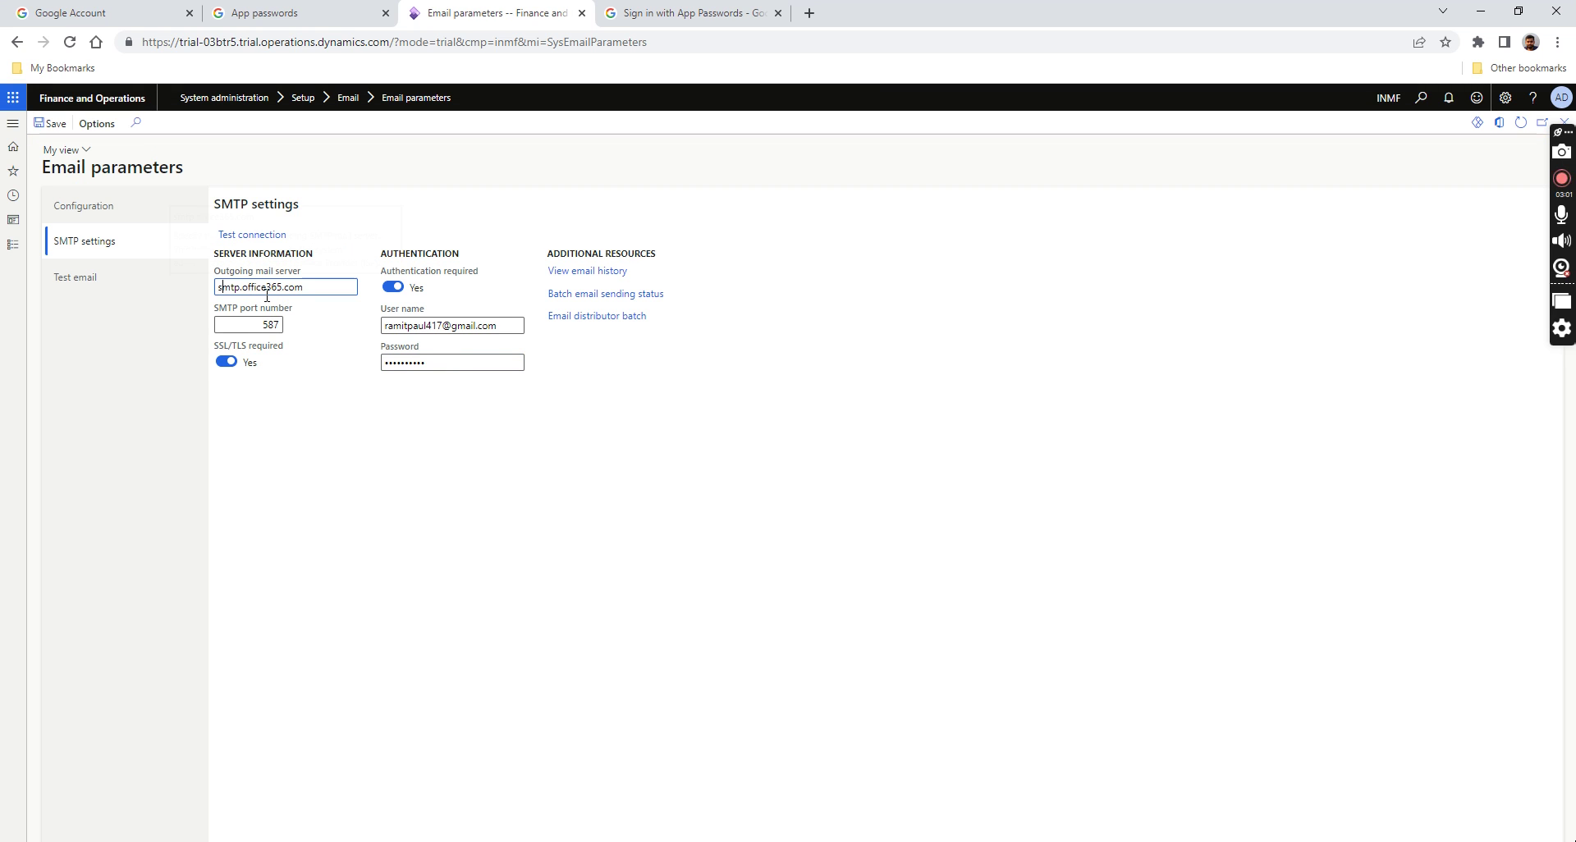
pyautogui.press('Right')
pyautogui.press('Right')
pyautogui.press('Right')
pyautogui.press('Right')
pyautogui.press('Right')
pyautogui.hotkey('shift', 'Right')
pyautogui.hotkey('shift', 'Right')
pyautogui.hotkey('shift', 'Right')
pyautogui.hotkey('shift', 'Right')
pyautogui.hotkey('shift', 'Right')
pyautogui.hotkey('shift', 'Right')
pyautogui.hotkey('shift', 'Right')
pyautogui.hotkey('shift', 'Right')
pyautogui.hotkey('shift', 'Right')
pyautogui.write('gmail')
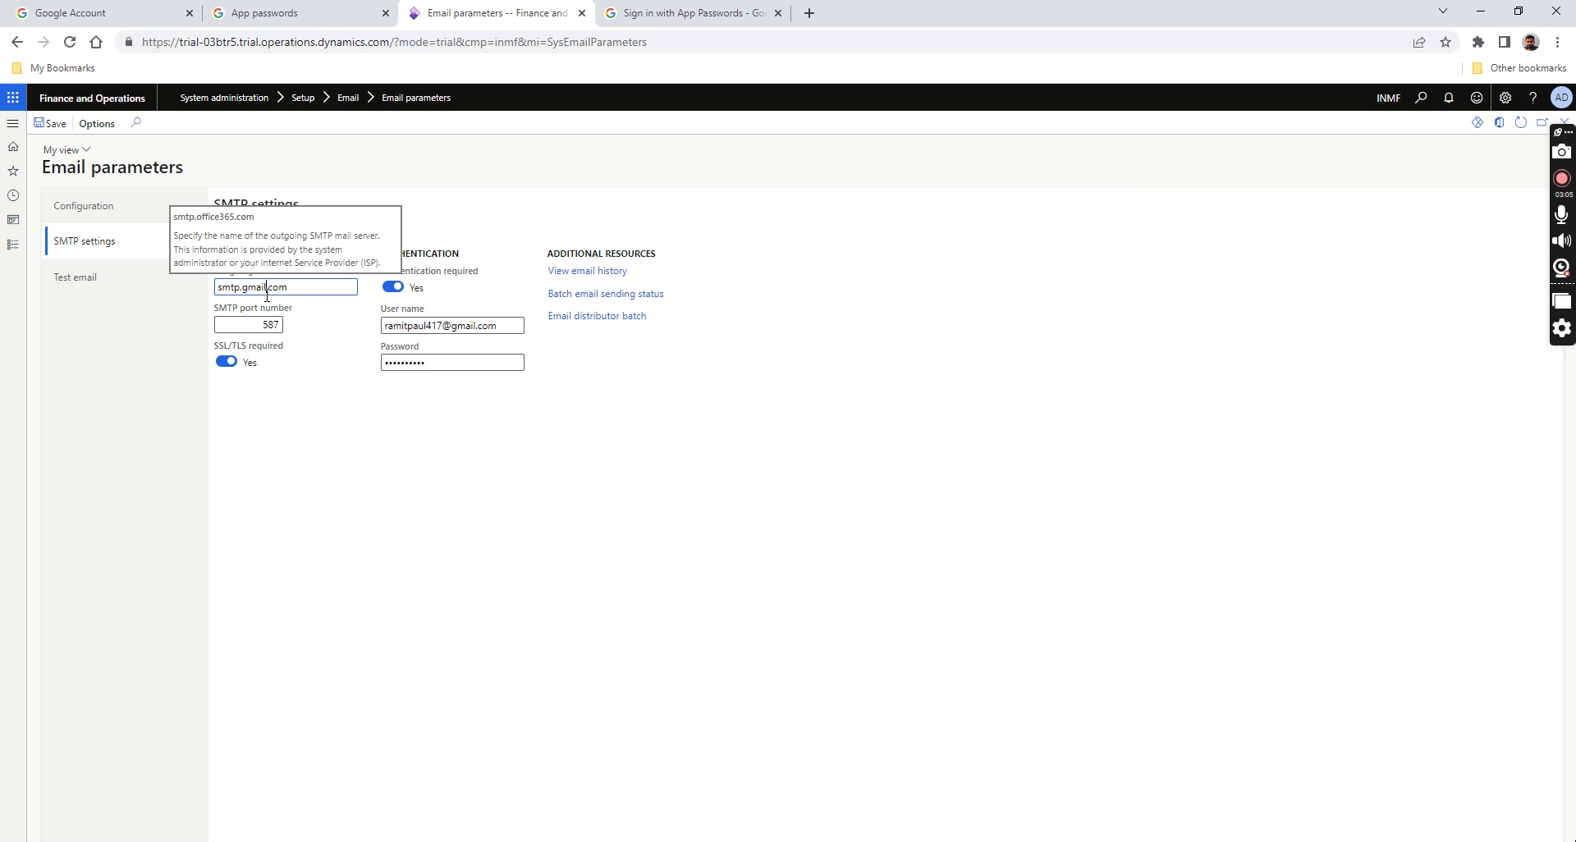
pyautogui.press('Tab')
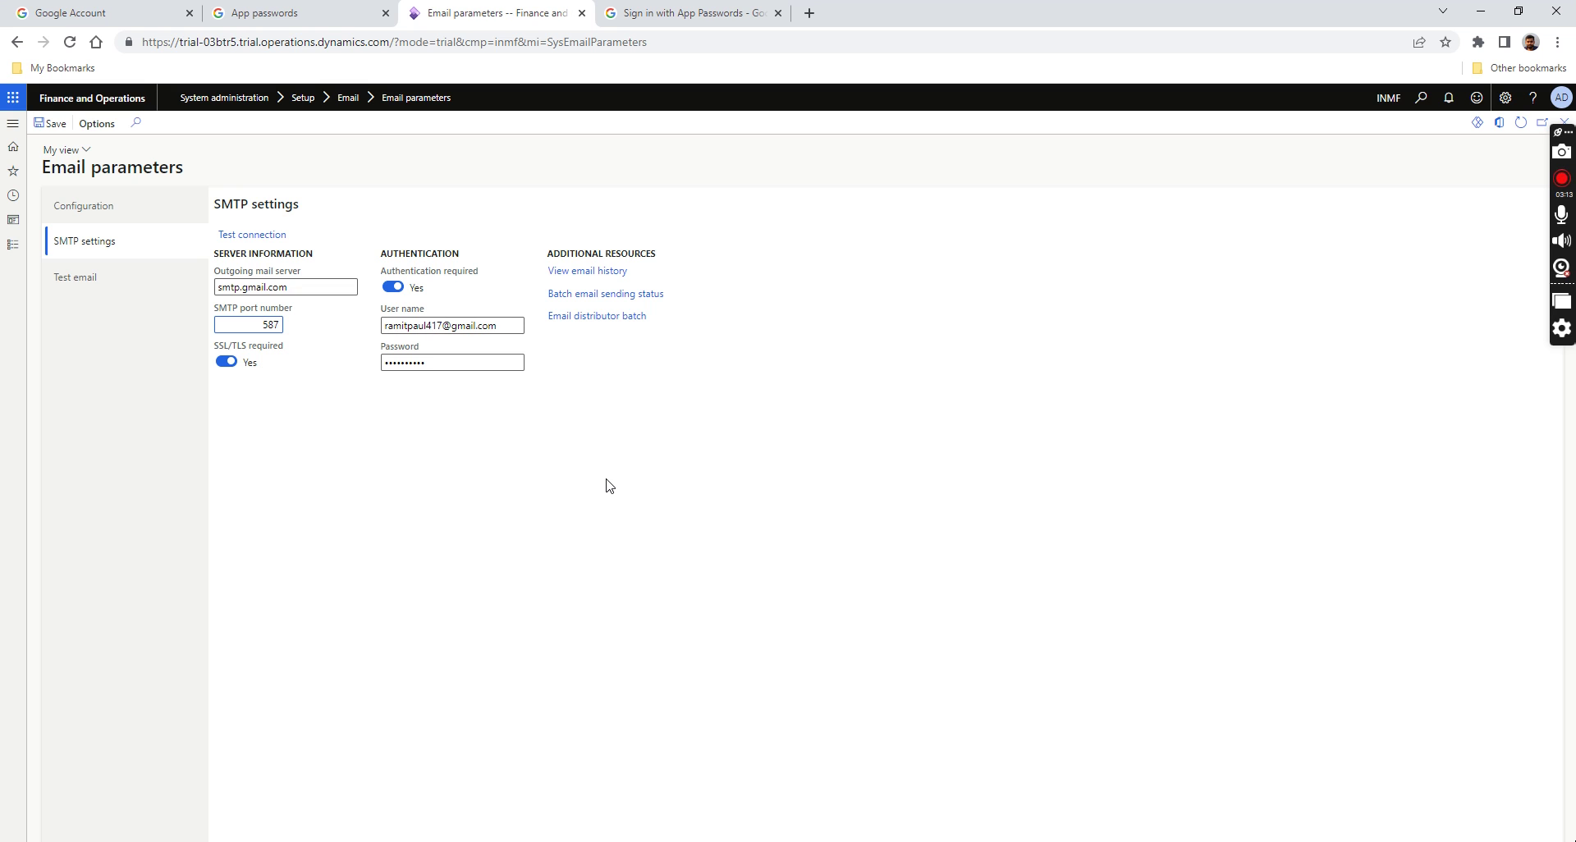
# Test the connection to the smtp.gmail.com server, glancing at the Test email section.
pyautogui.click(252, 235)
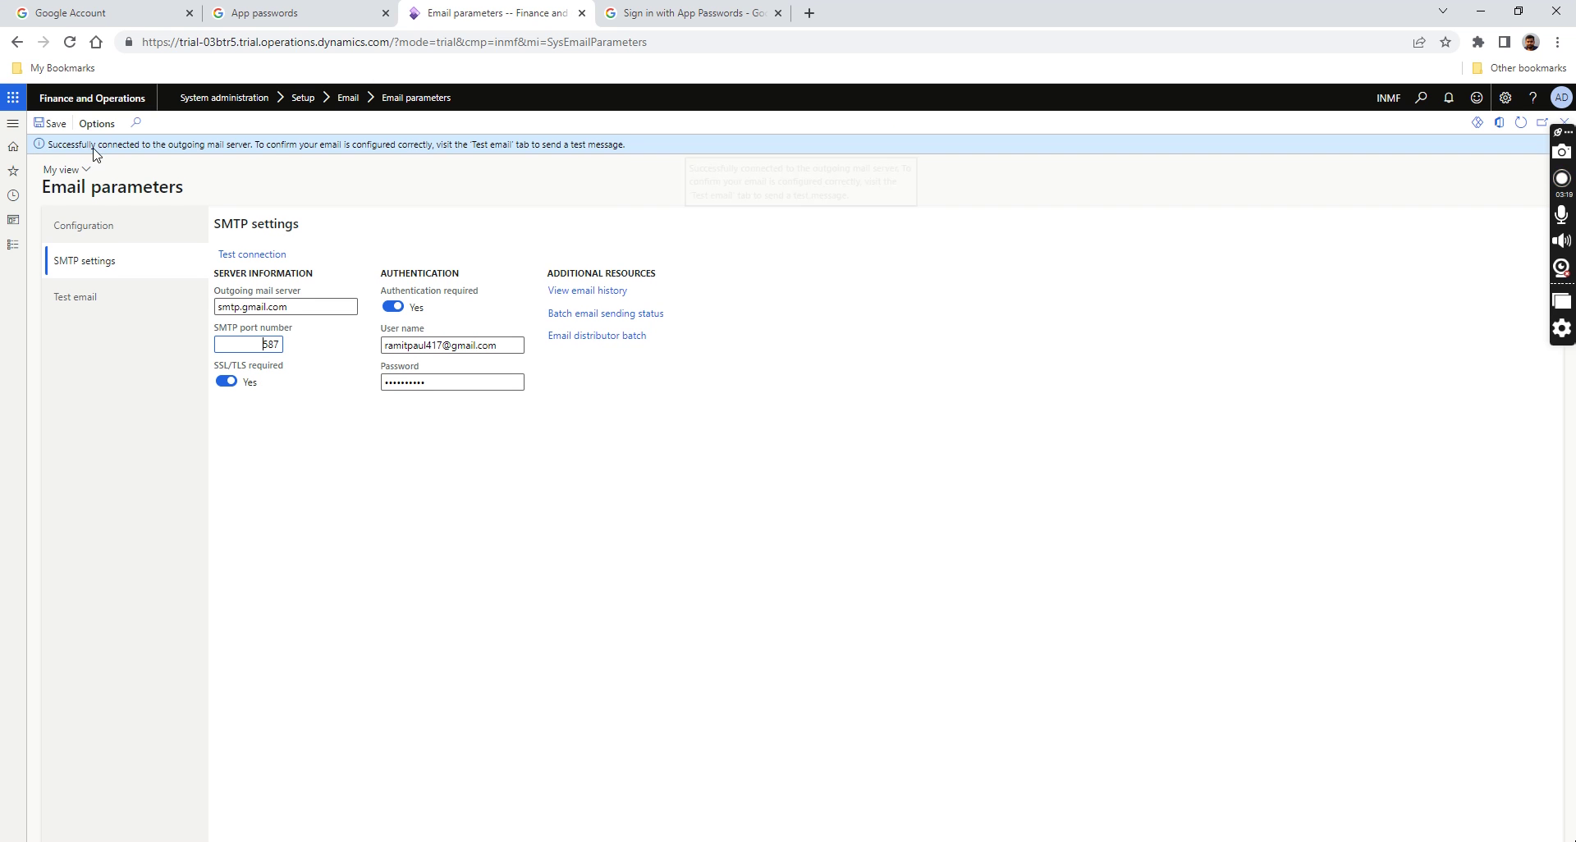
pyautogui.click(113, 299)
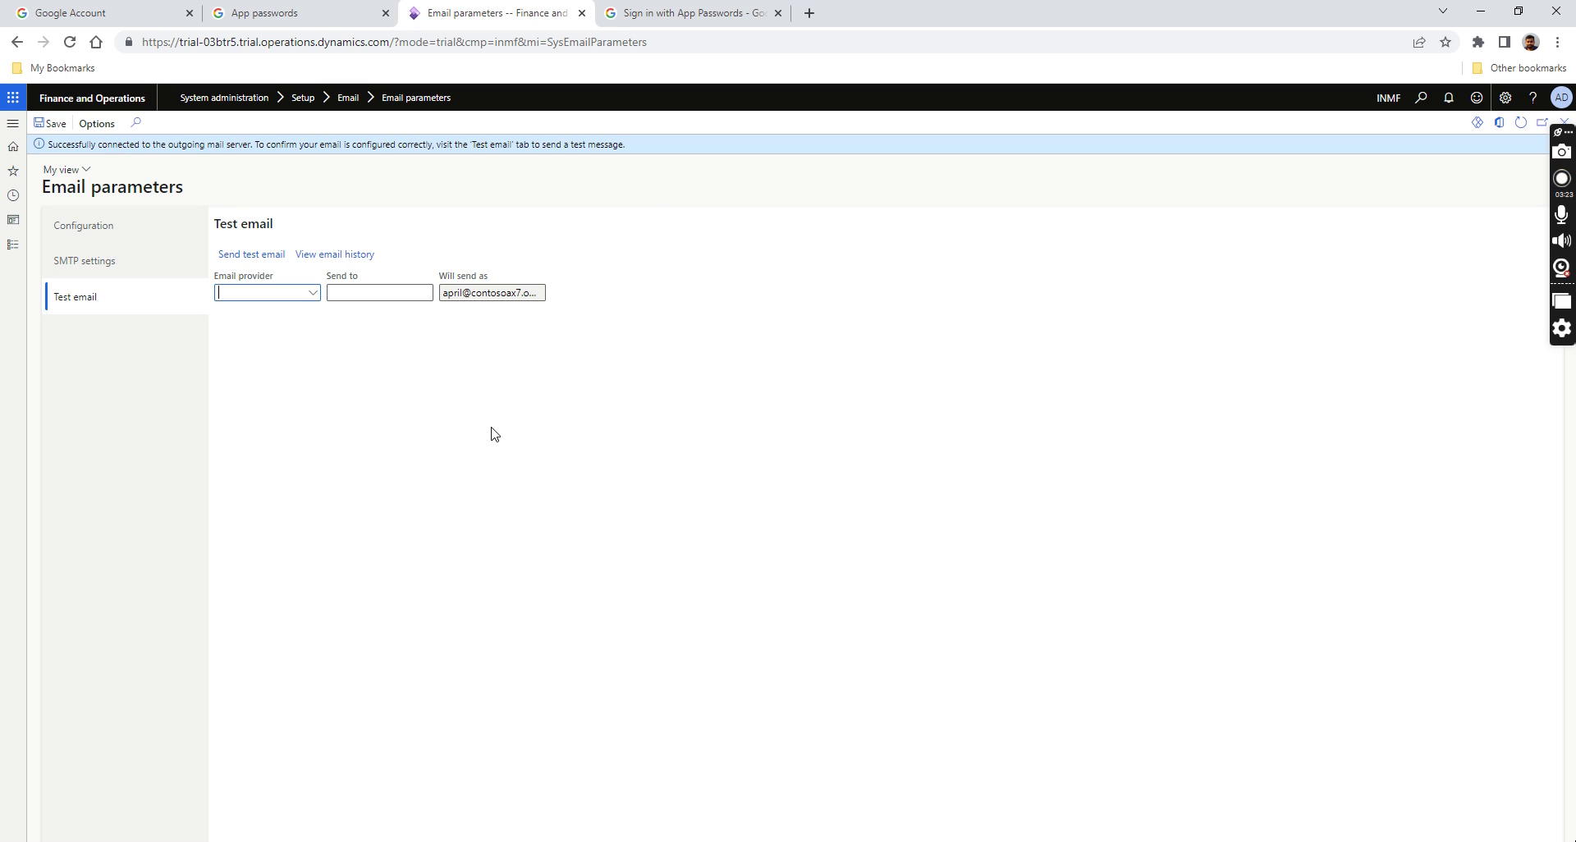
pyautogui.click(141, 259)
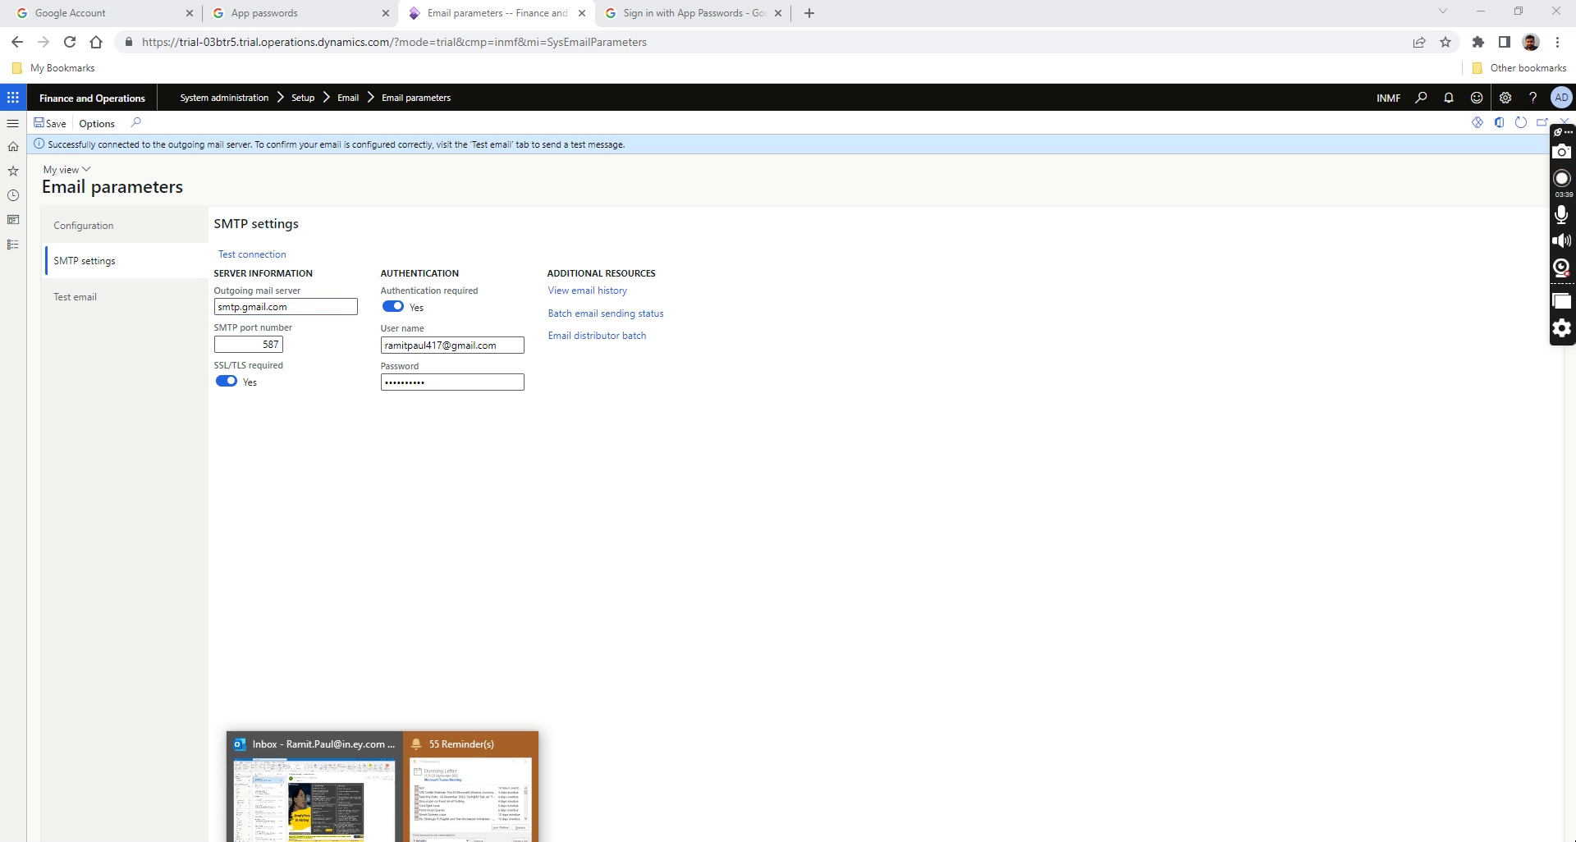
# Open the 'Vendor Invoice Journal INMF-00401 Approval Required' email from the Outlook inbox, maximized.
pyautogui.click(358, 821)
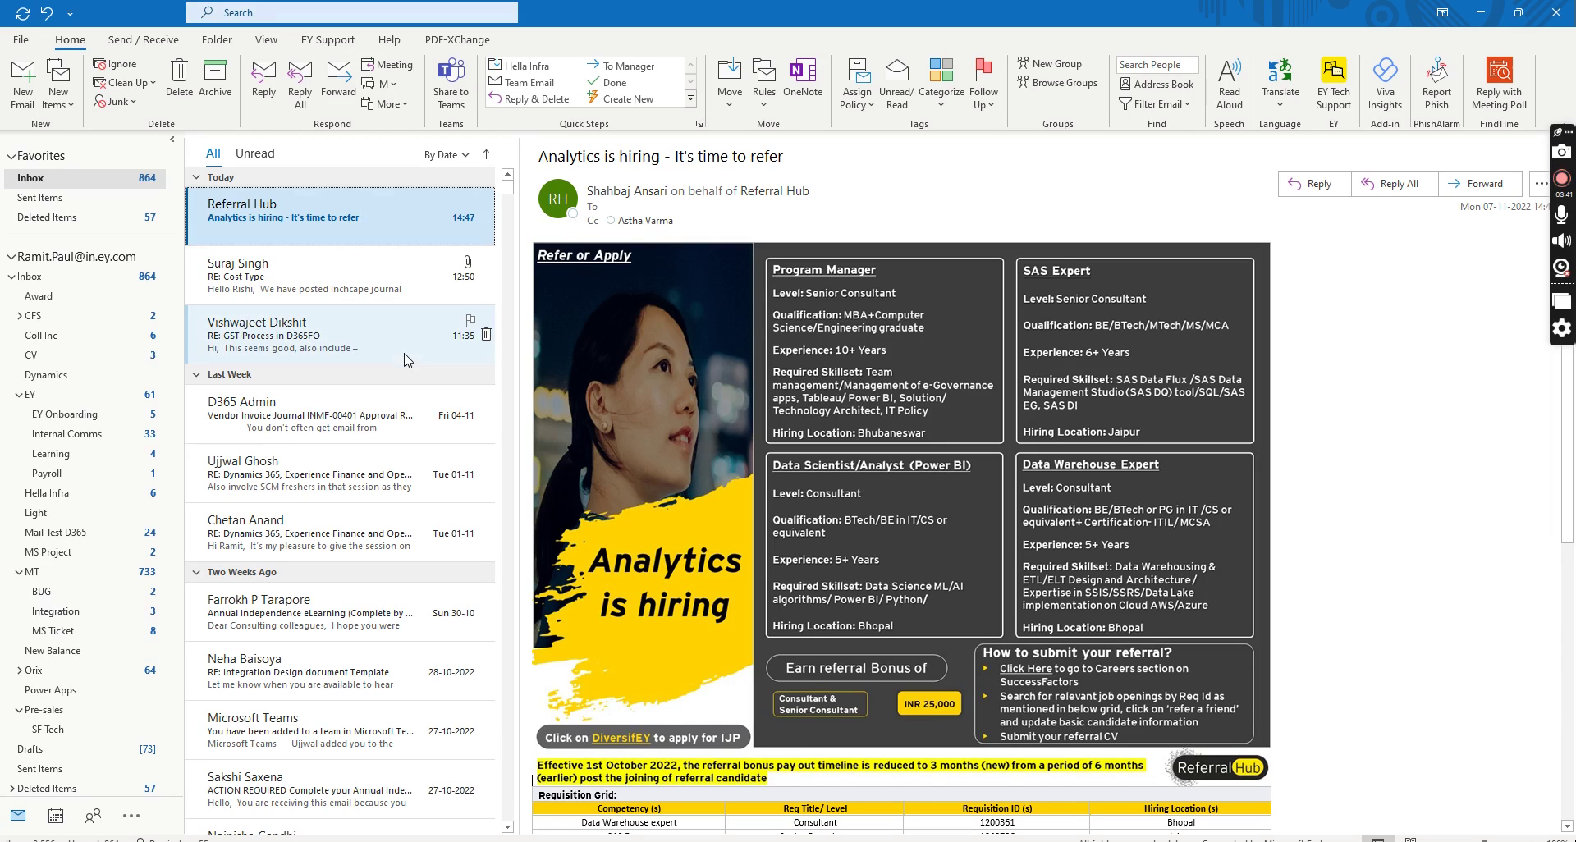
pyautogui.doubleClick(334, 428)
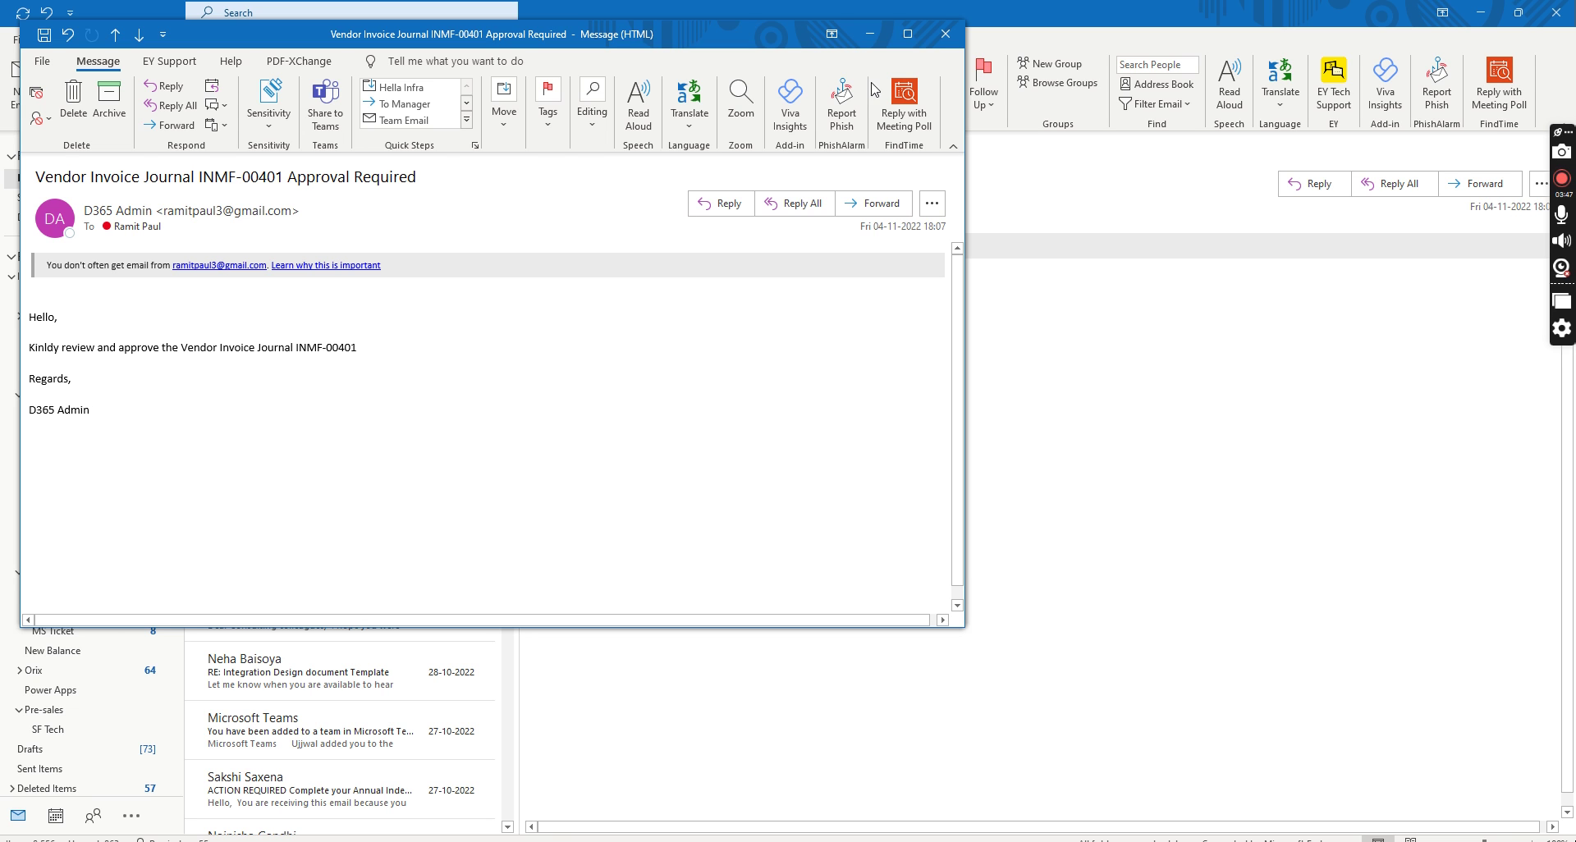
pyautogui.click(908, 33)
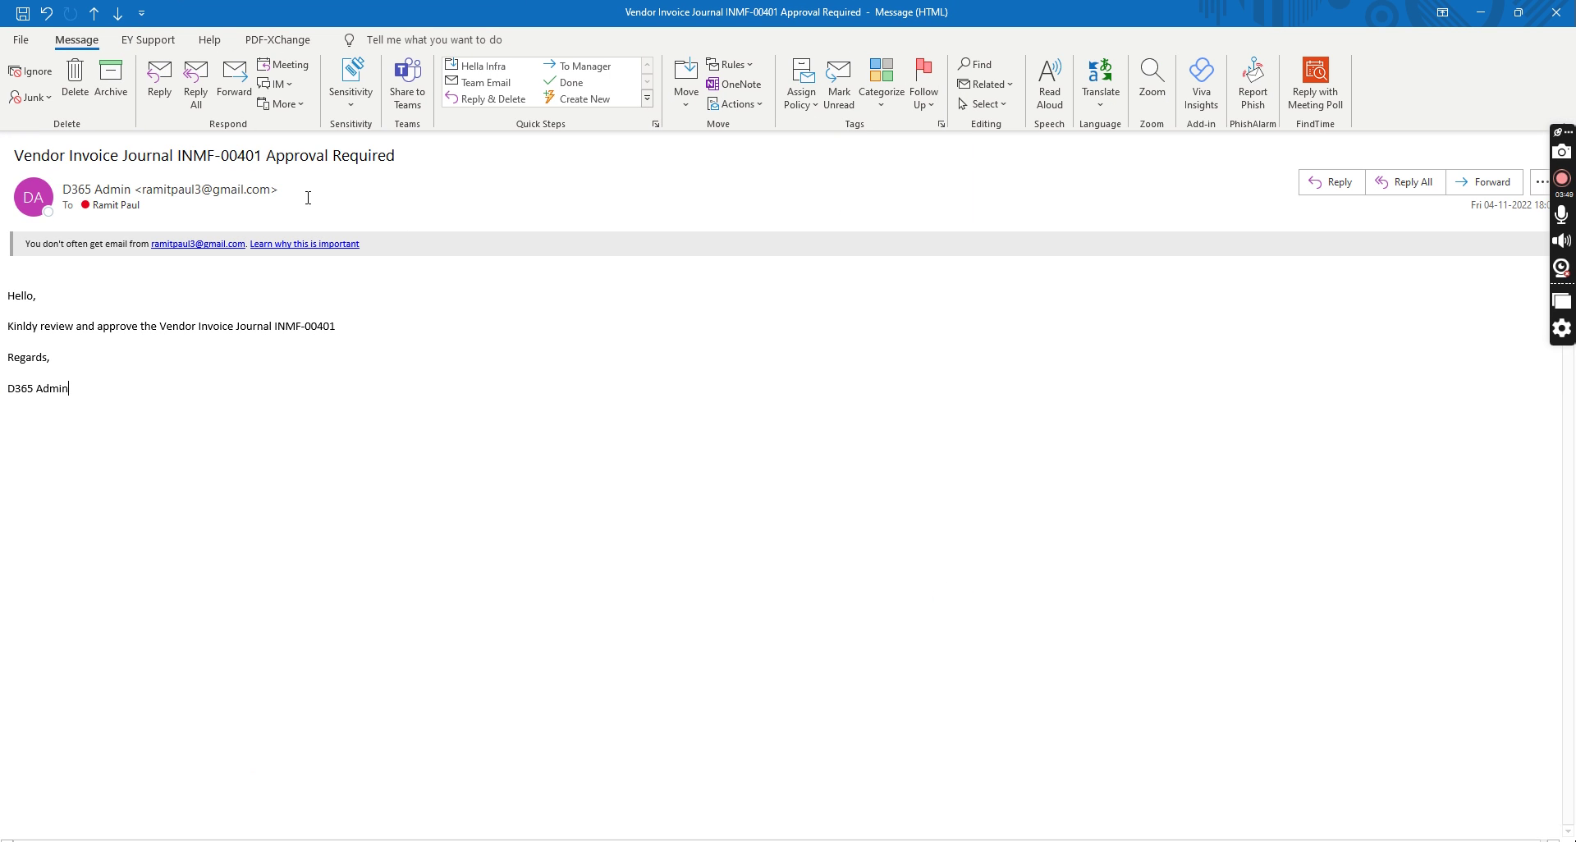
pyautogui.moveTo(303, 198); pyautogui.dragTo(56, 197)
pyautogui.click(373, 439)
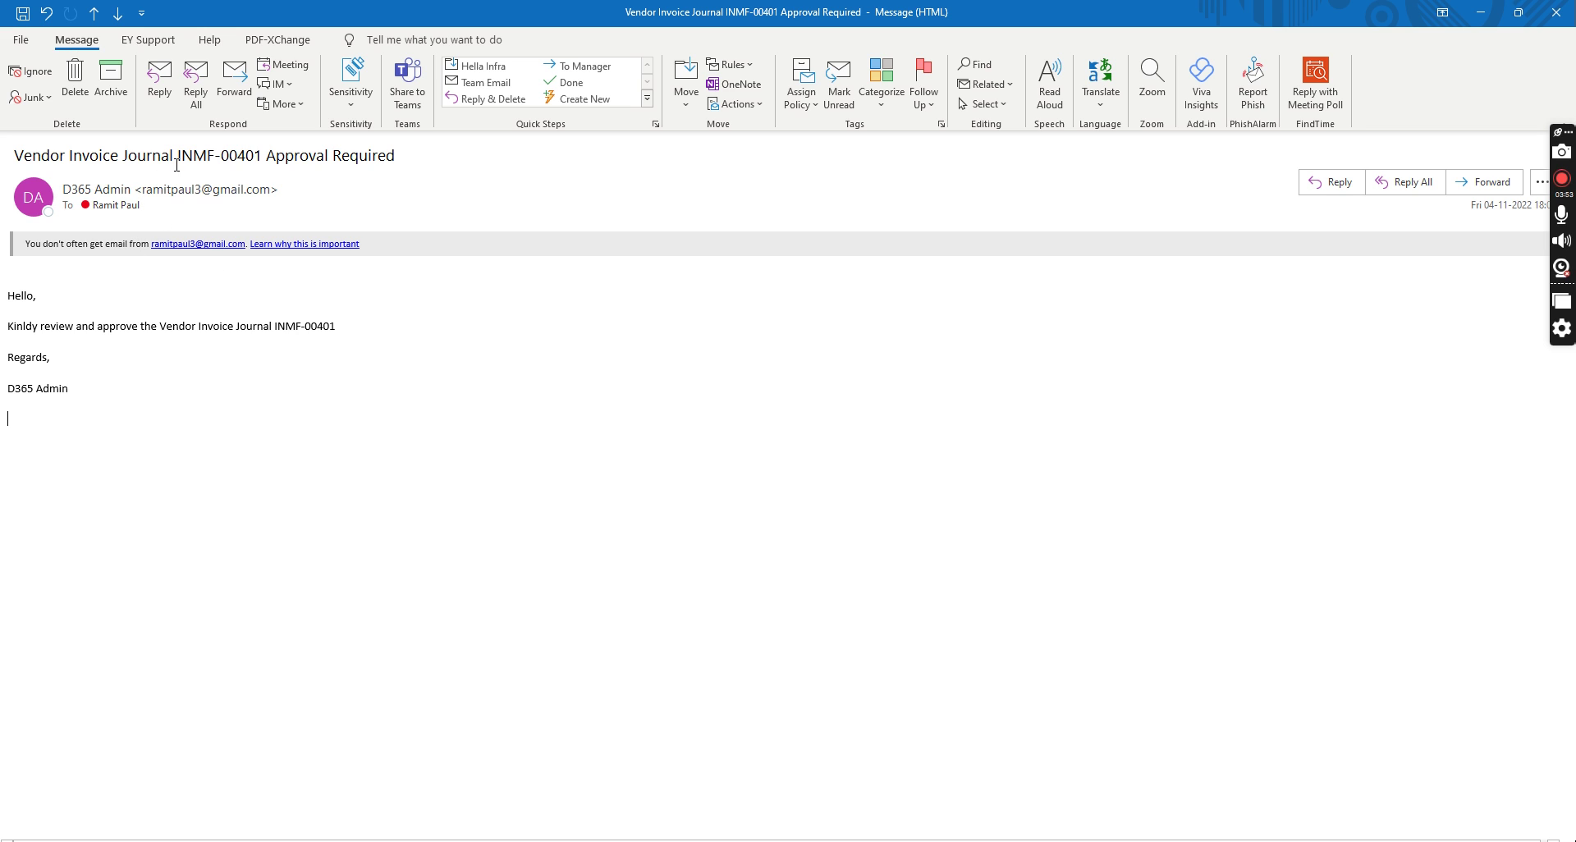